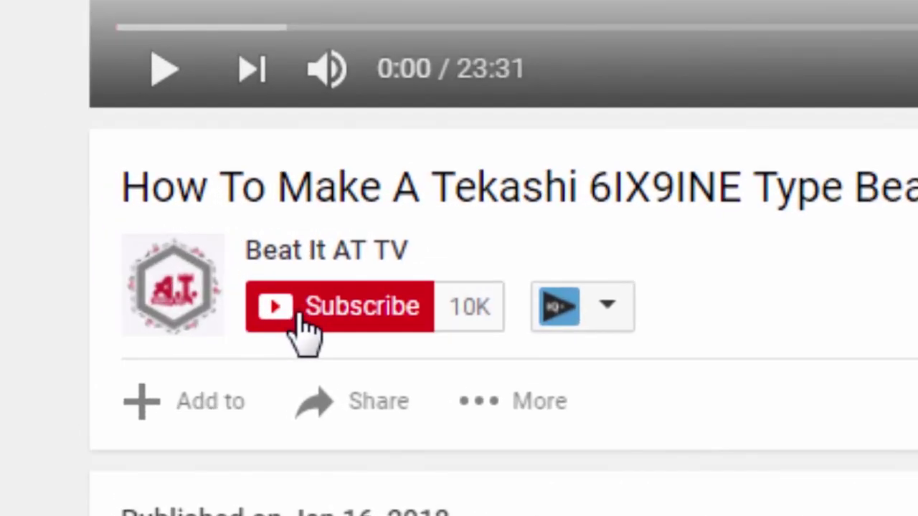
Subscribe to the Beat It AT TV channel on YouTube and save the setting to receive all its notifications
{"action": "left_click", "coordinate": [149, 260]}
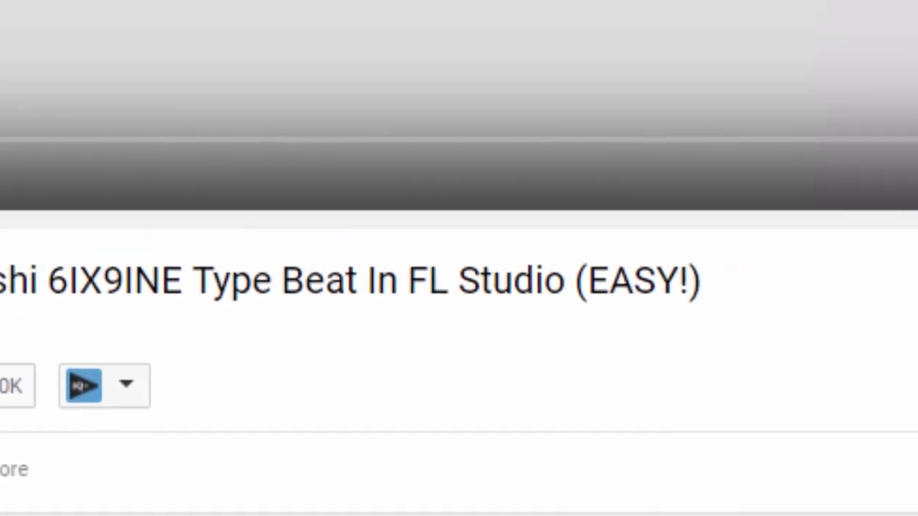
{"action": "left_click", "coordinate": [472, 305]}
{"action": "left_click", "coordinate": [454, 143]}
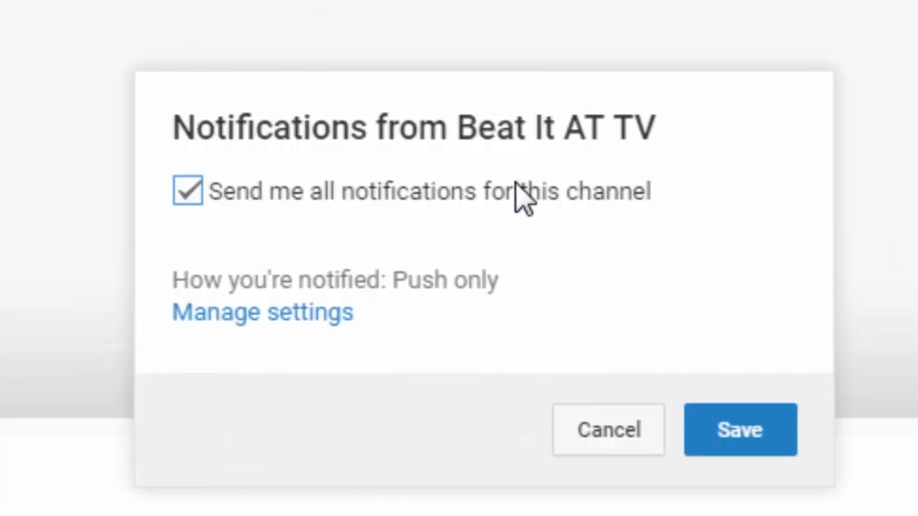
{"action": "left_click", "coordinate": [764, 441]}
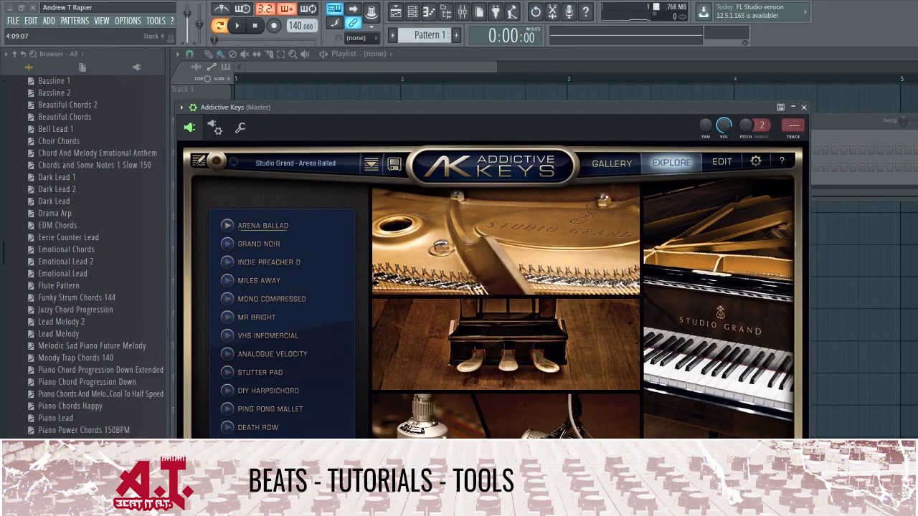
Rearrange the Addictive Keys window and the channel rack so both are accessible, and widen the file browser slightly
{"action": "left_click_drag", "start_coordinate": [624, 105], "coordinate": [812, 130]}
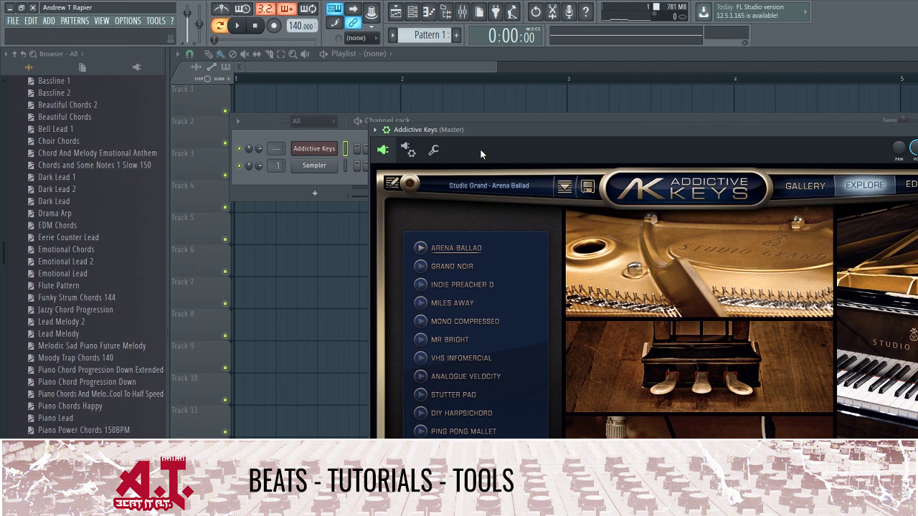
{"action": "left_click", "coordinate": [348, 185]}
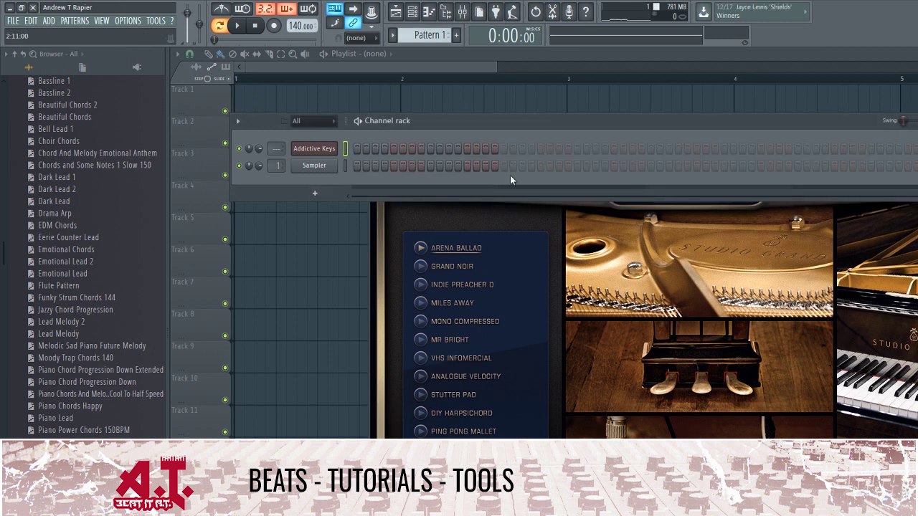
{"action": "left_click_drag", "start_coordinate": [597, 115], "coordinate": [619, 107]}
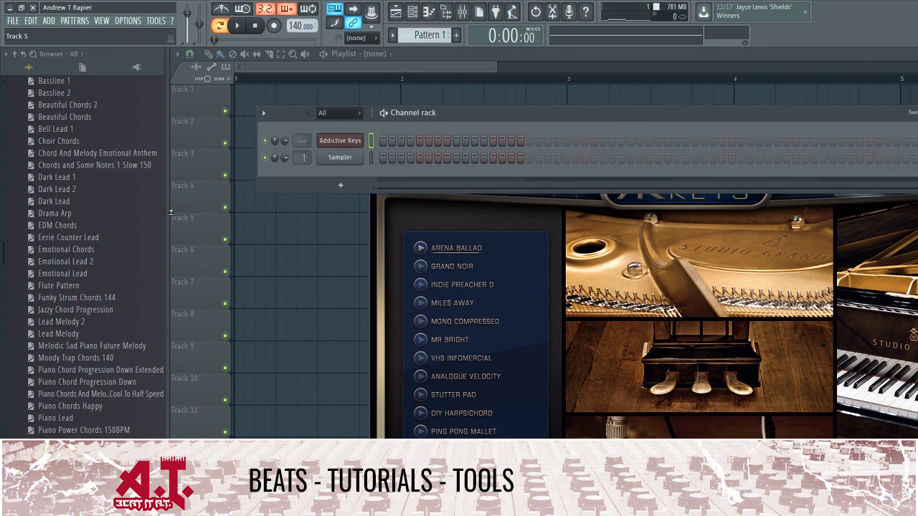
{"action": "left_click_drag", "start_coordinate": [168, 215], "coordinate": [175, 215]}
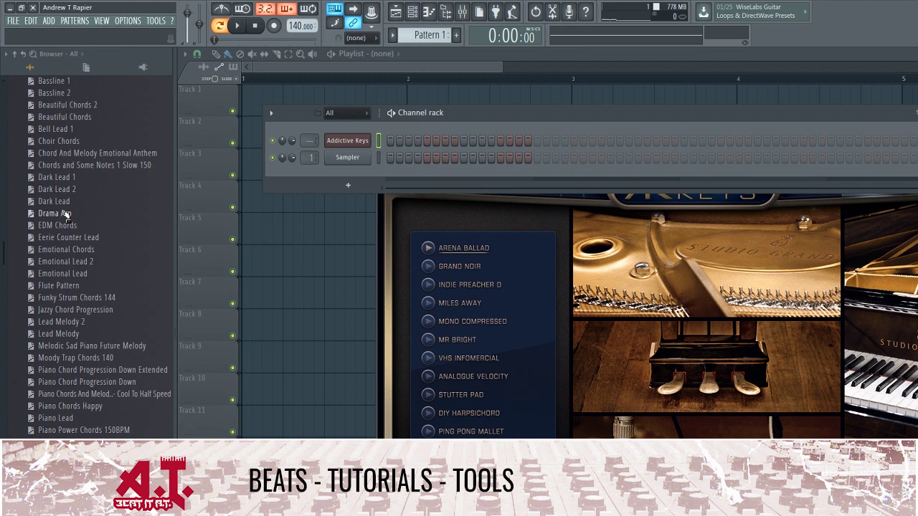
Set the tempo to 150 BPM and load the melody MIDI listed below Repeated Chord Progression onto the Addictive Keys channel
{"action": "scroll", "coordinate": [64, 215], "scroll_direction": "up", "scroll_amount": 6}
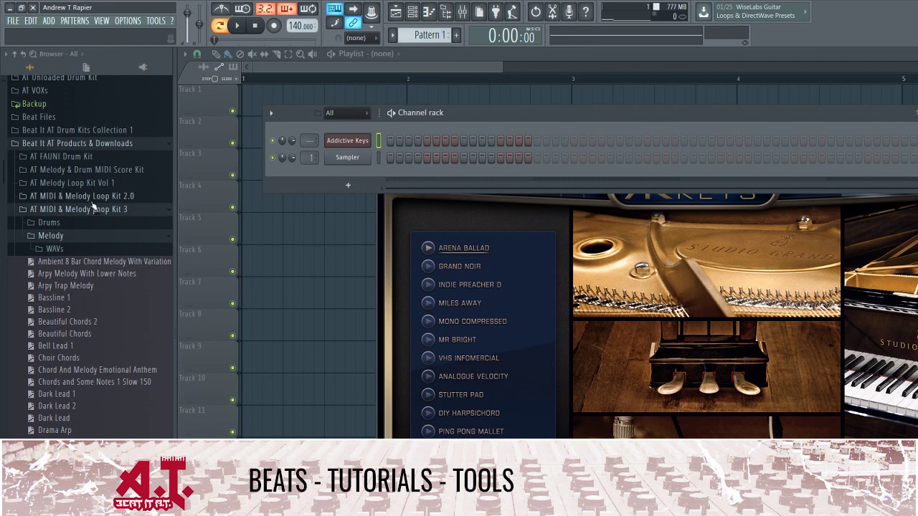
{"action": "scroll", "coordinate": [91, 220], "scroll_direction": "down", "scroll_amount": 4}
{"action": "scroll", "coordinate": [91, 307], "scroll_direction": "down", "scroll_amount": 10}
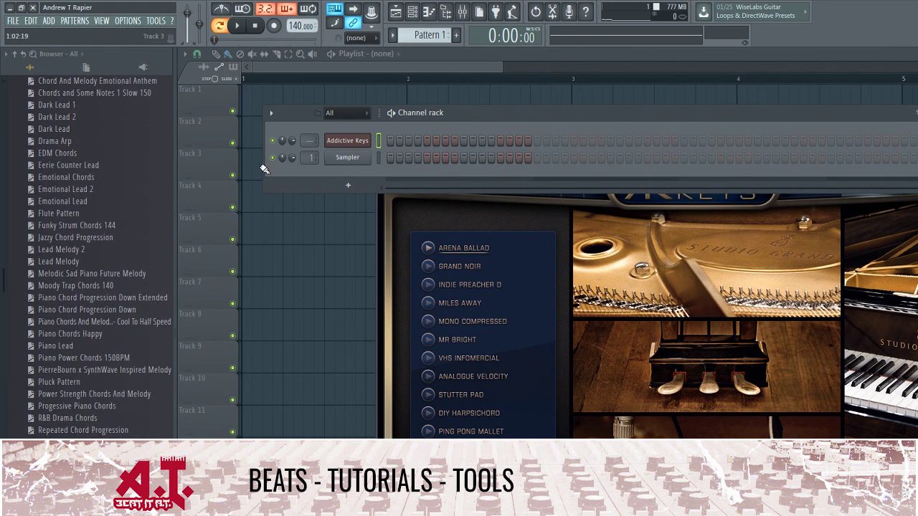
{"action": "right_click", "coordinate": [300, 26]}
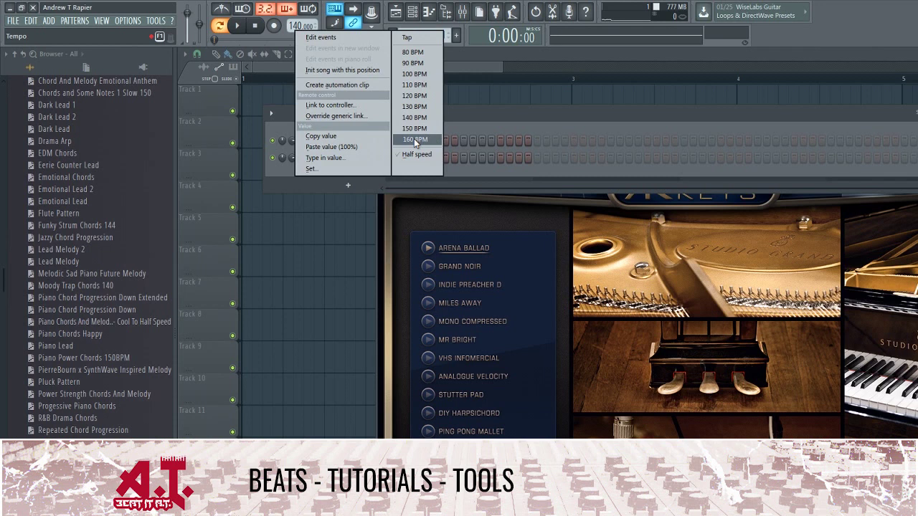
{"action": "left_click", "coordinate": [415, 129]}
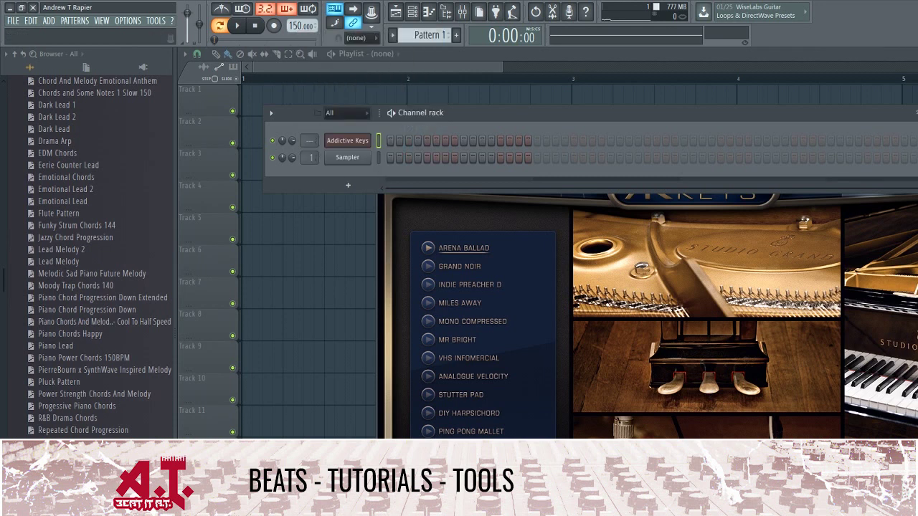
{"action": "left_click_drag", "start_coordinate": [71, 443], "coordinate": [373, 143]}
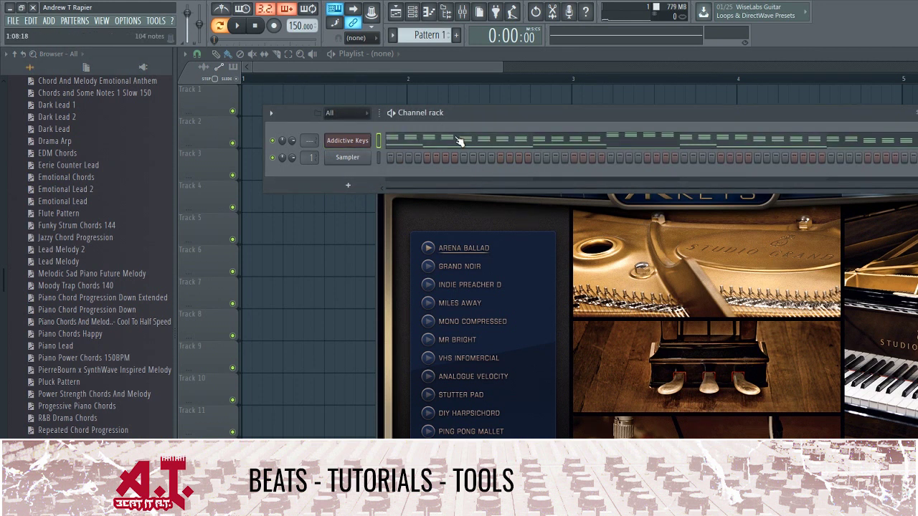
Load the Grand Noir preset in Addictive Keys and play the pattern to hear the piano melody
{"action": "left_click", "coordinate": [472, 263]}
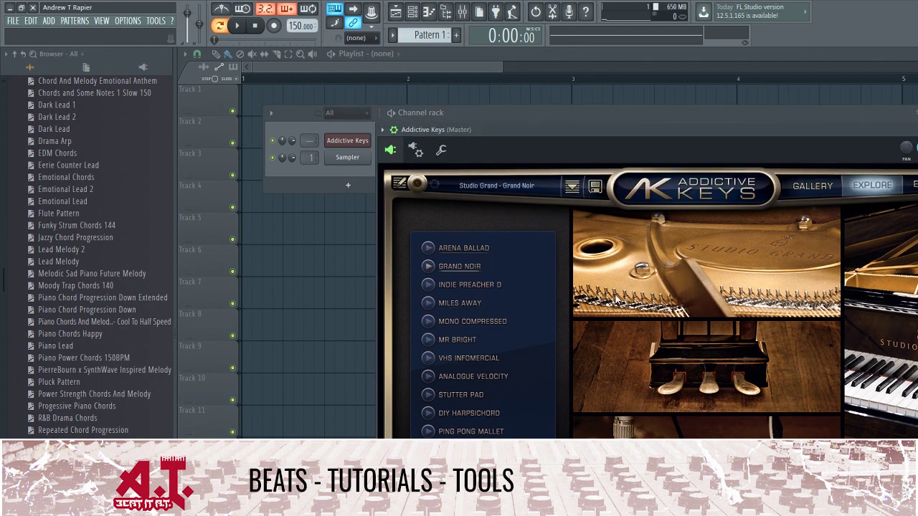
{"action": "left_click", "coordinate": [333, 171]}
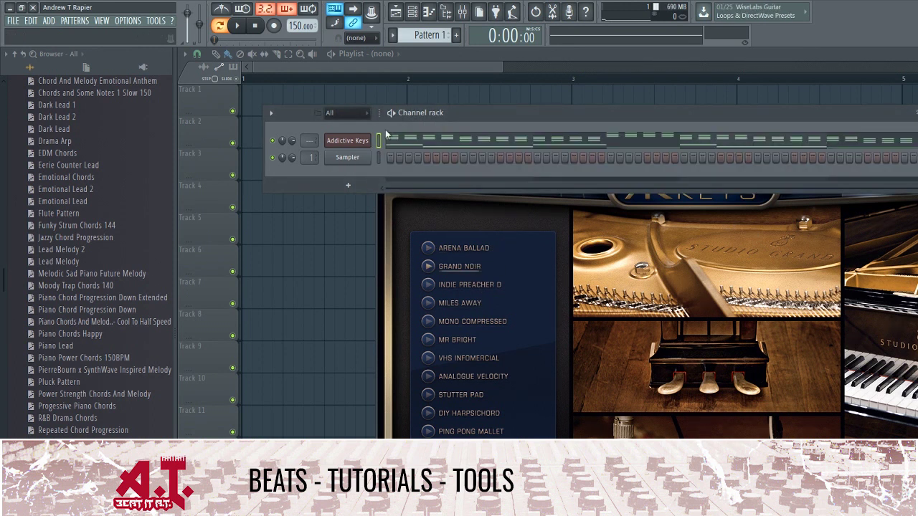
{"action": "key", "text": "space"}
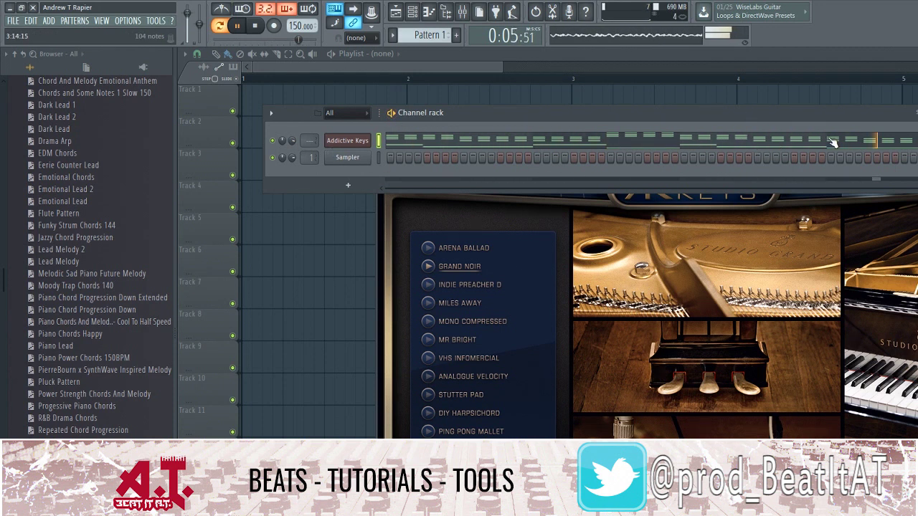
{"action": "key", "text": "space"}
Route the Addictive Keys channel to mixer track 2 and return to the channel rack
{"action": "left_click", "coordinate": [351, 141]}
{"action": "left_click", "coordinate": [366, 142]}
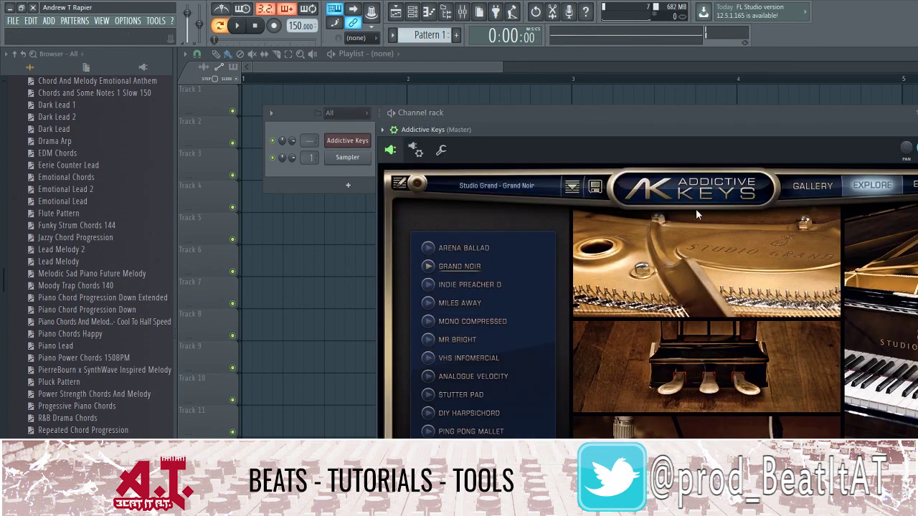
{"action": "key", "text": "F9"}
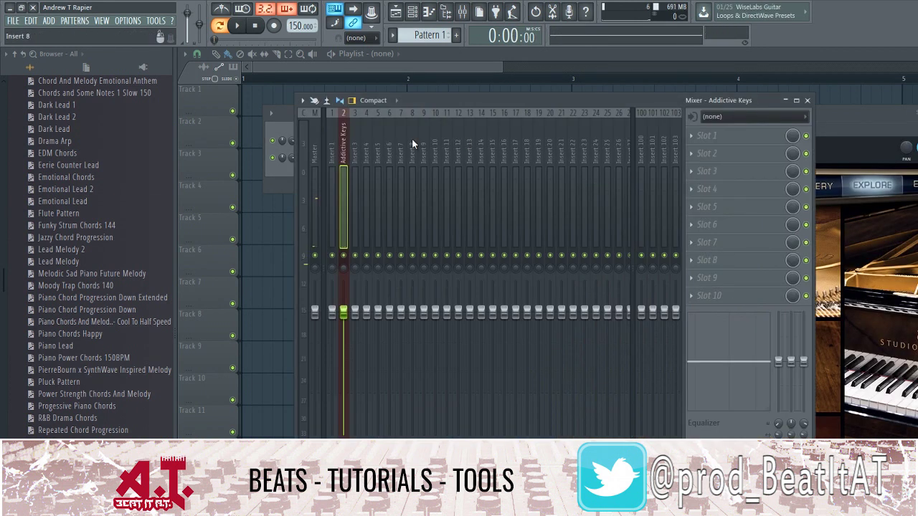
{"action": "key", "text": "F6"}
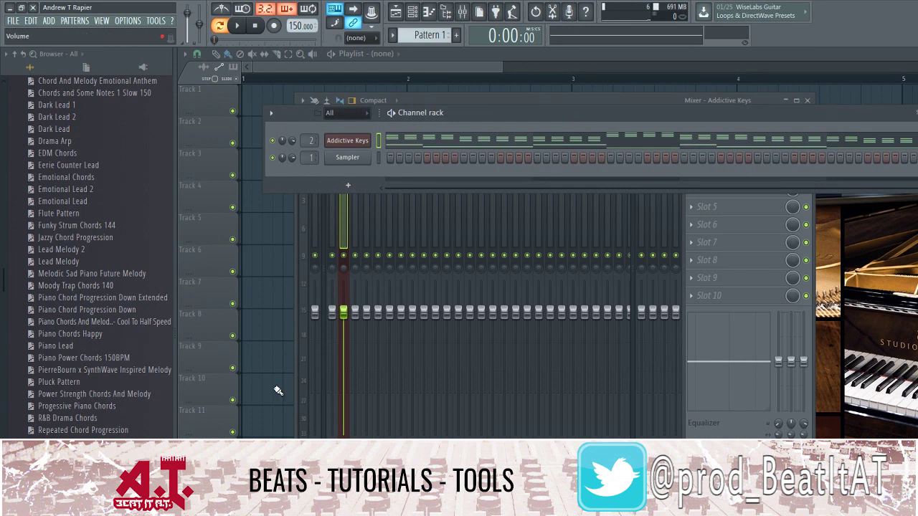
Set the tempo to 120 BPM and start playing the pattern
{"action": "right_click", "coordinate": [297, 27]}
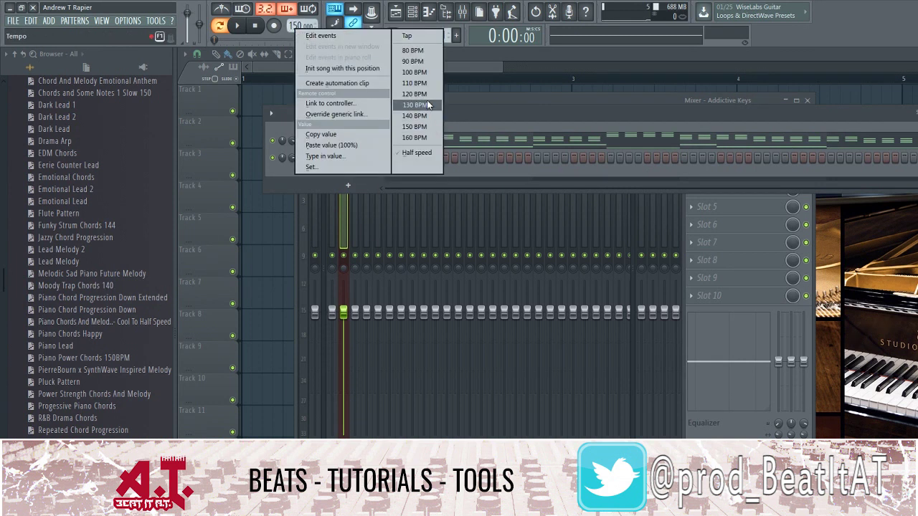
{"action": "left_click", "coordinate": [414, 94]}
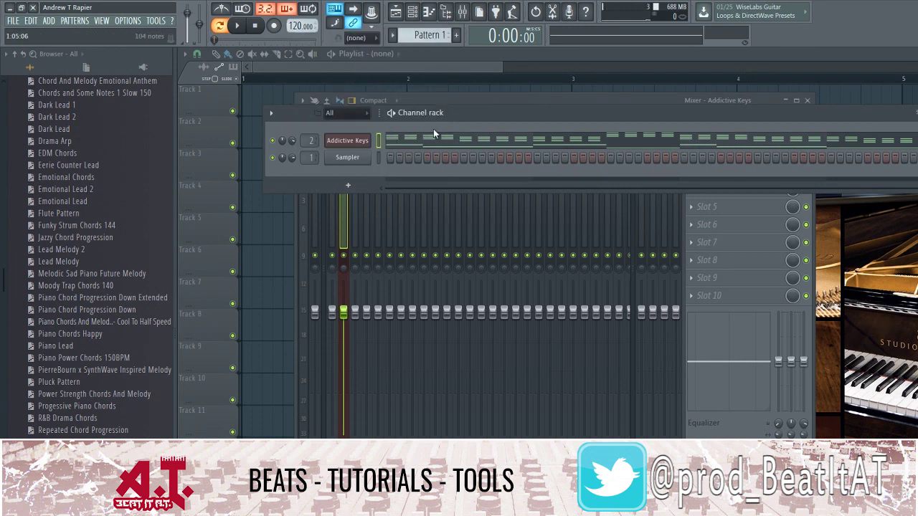
{"action": "key", "text": "space"}
Transpose all the Addictive Keys notes up two semitones in the piano roll
{"action": "left_click", "coordinate": [454, 143]}
{"action": "scroll", "coordinate": [449, 234], "scroll_direction": "down", "scroll_amount": 3, "text": "ctrl"}
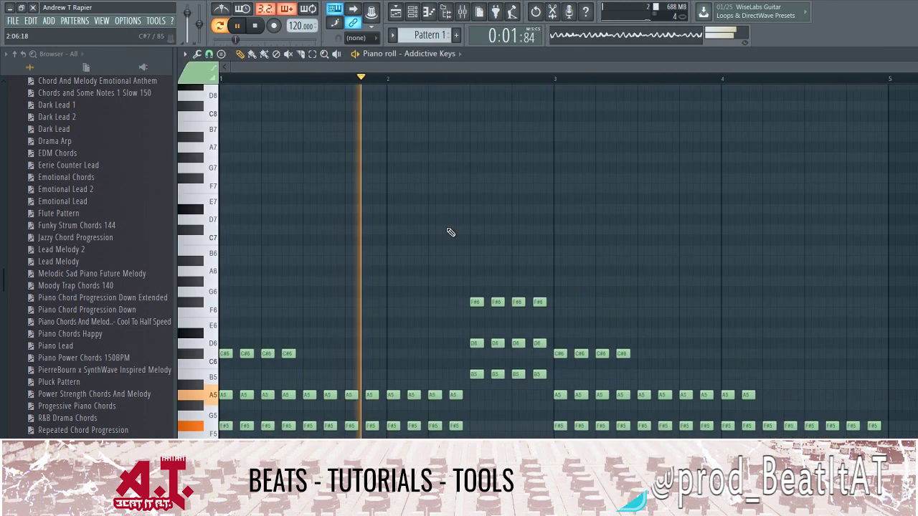
{"action": "scroll", "coordinate": [449, 233], "scroll_direction": "down", "scroll_amount": 5}
{"action": "key", "text": "space"}
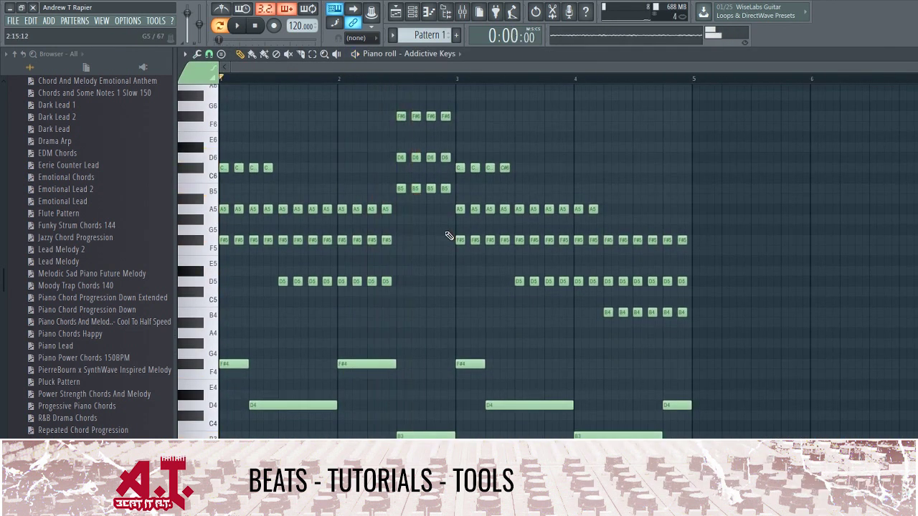
{"action": "key", "text": "Up"}
{"action": "key", "text": "Up"}
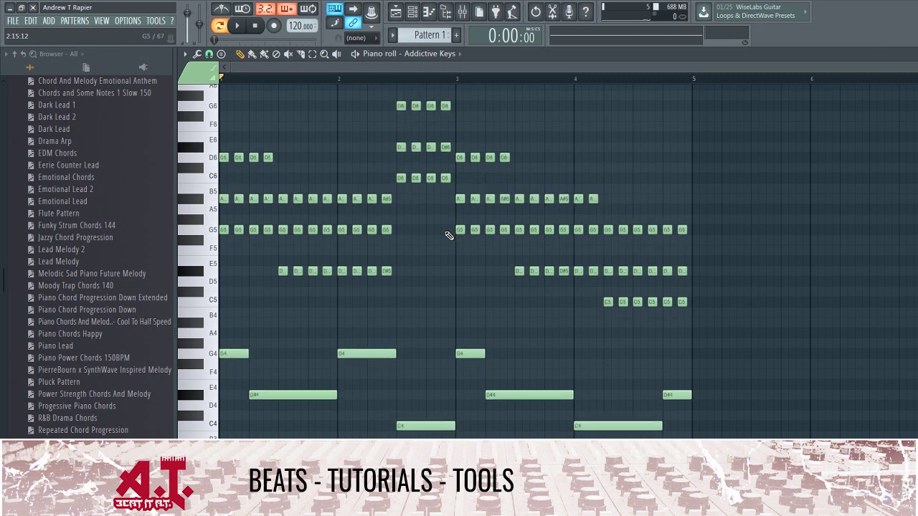
Play back the transposed melody and look over its notes in the piano roll
{"action": "key", "text": "space"}
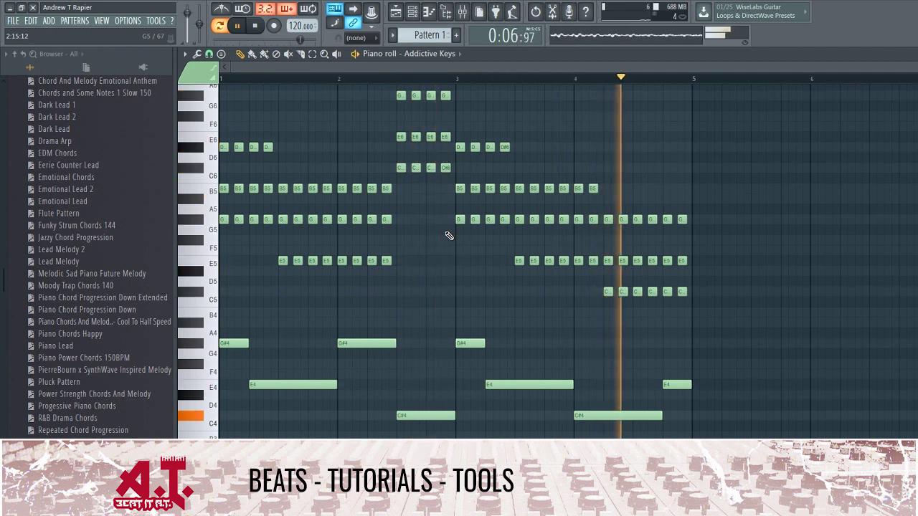
{"action": "key", "text": "F7"}
{"action": "key", "text": "space"}
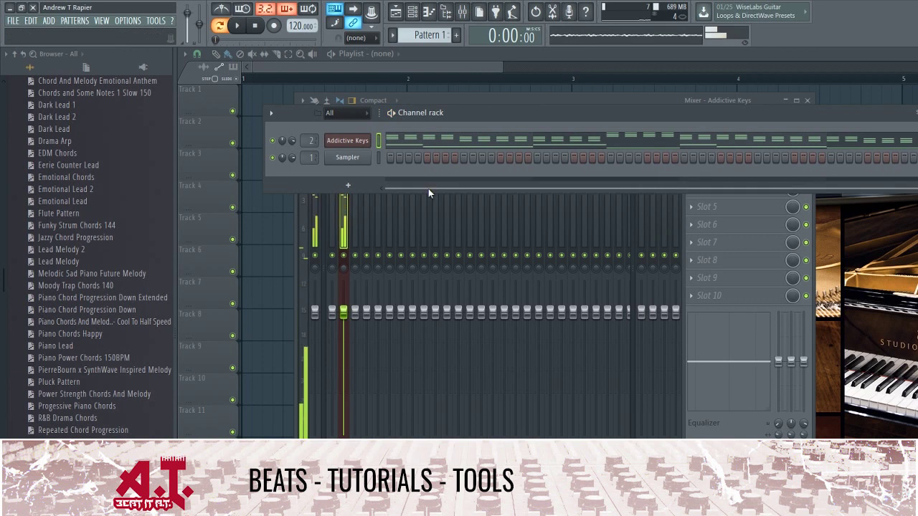
{"action": "key", "text": "F7"}
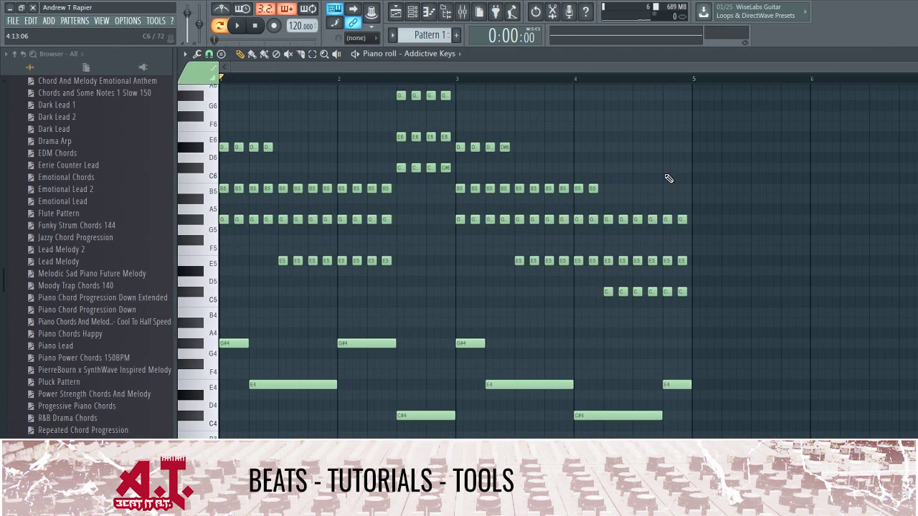
{"action": "key", "text": "F7"}
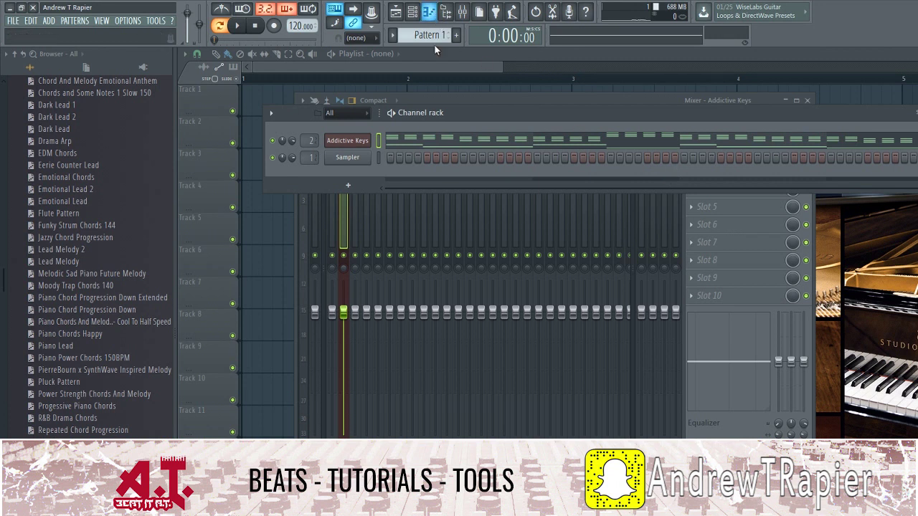
Move the channel rack clear of the mixer, bring the mixer forward, and set the tempo to 150 BPM
{"action": "left_click_drag", "start_coordinate": [469, 113], "coordinate": [385, 88]}
{"action": "left_click", "coordinate": [740, 354]}
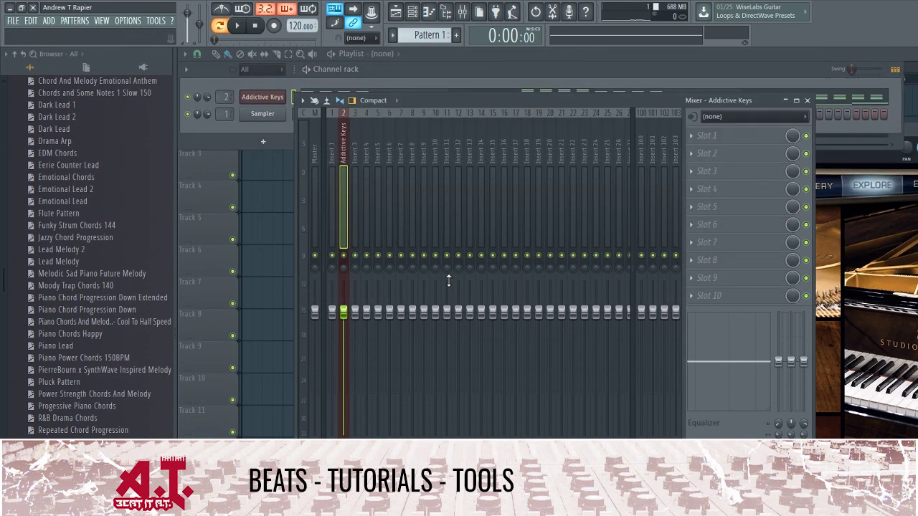
{"action": "right_click", "coordinate": [301, 26]}
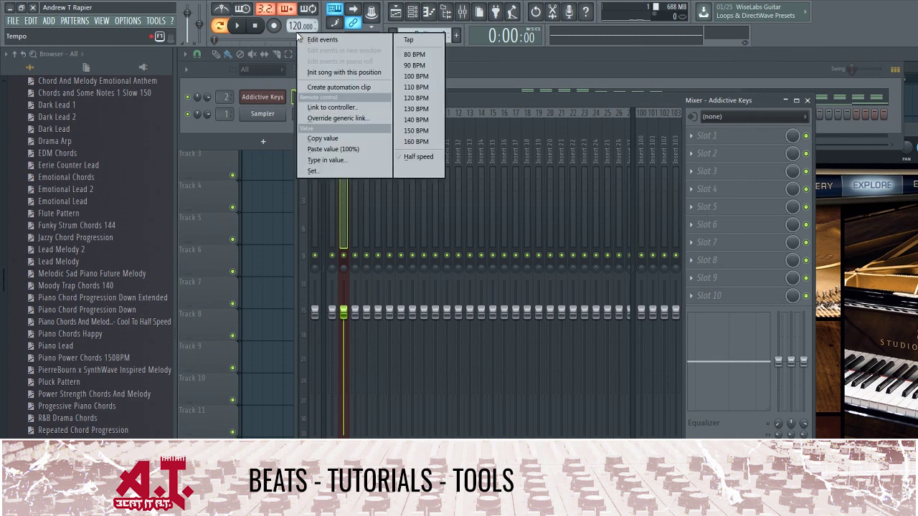
{"action": "left_click", "coordinate": [420, 131]}
Insert Gross Beat in slot 1 of the Addictive Keys mixer track and choose SlowDown2 from the Beat It AT Gross Beat preset
{"action": "left_click", "coordinate": [708, 136]}
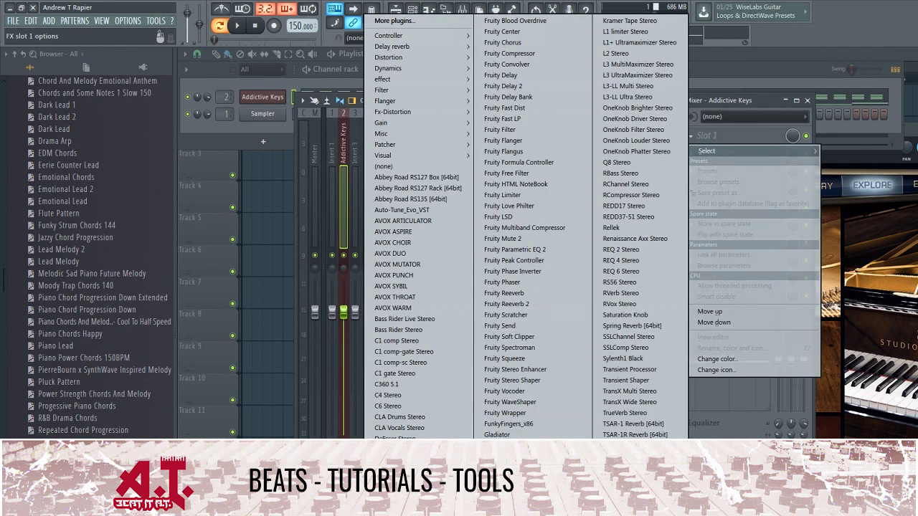
{"action": "left_click", "coordinate": [500, 446]}
{"action": "left_click", "coordinate": [279, 197]}
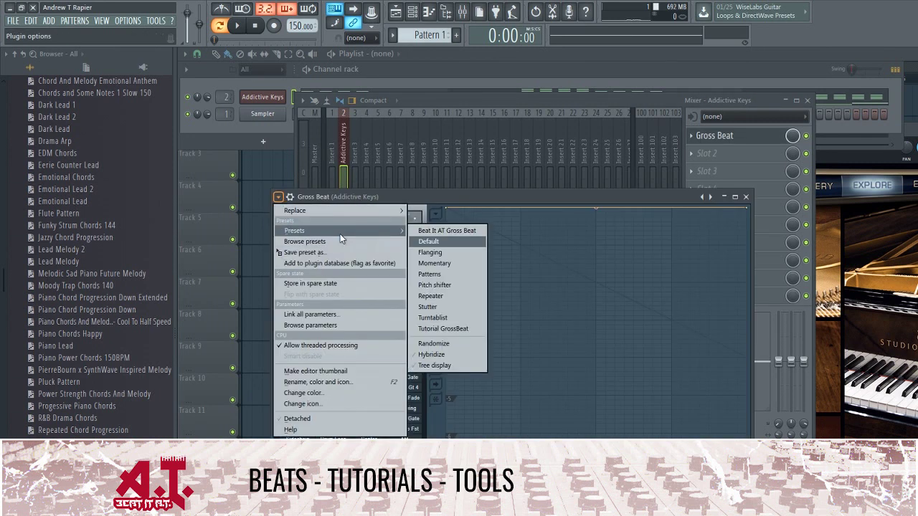
{"action": "left_click", "coordinate": [431, 230]}
{"action": "left_click", "coordinate": [414, 270]}
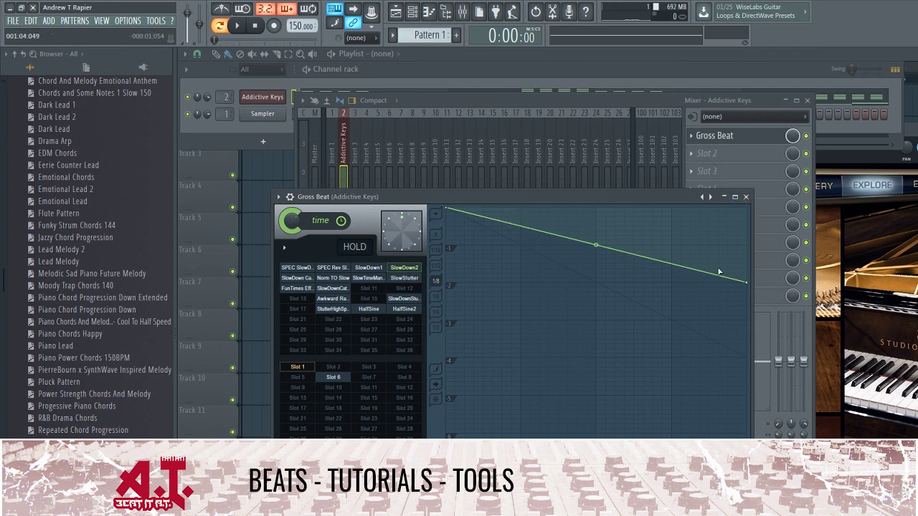
Play the pattern with the Gross Beat effect and raise the tempo to 160 BPM
{"action": "key", "text": "space"}
{"action": "left_click", "coordinate": [415, 78]}
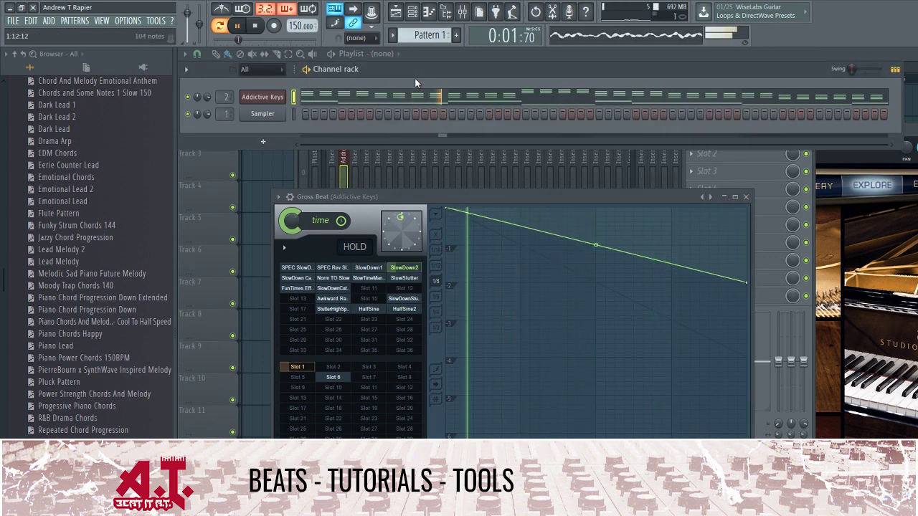
{"action": "right_click", "coordinate": [301, 26]}
{"action": "left_click", "coordinate": [431, 136]}
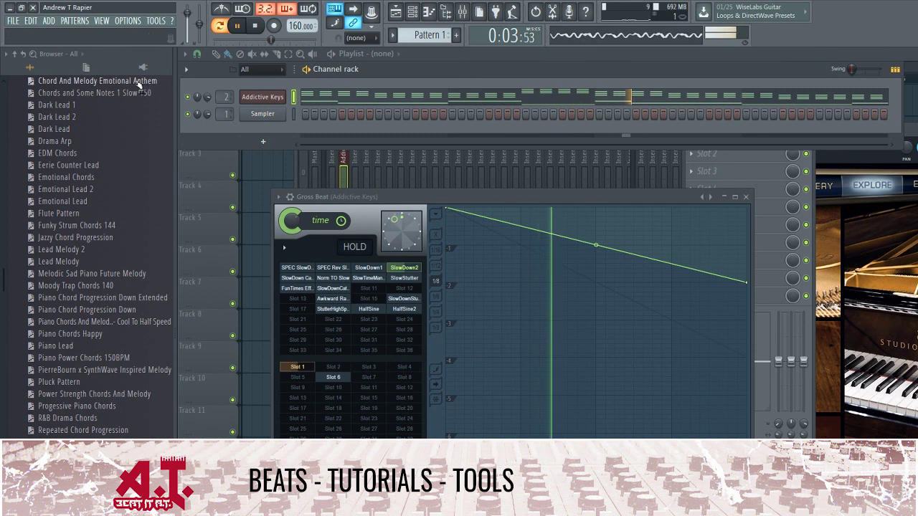
{"action": "scroll", "coordinate": [138, 84], "scroll_direction": "up", "scroll_amount": 10}
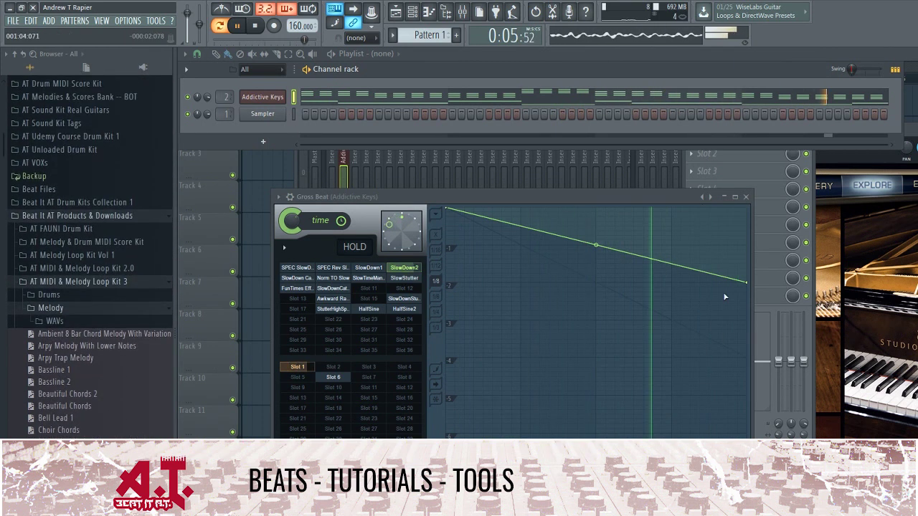
Lower the Addictive Keys mixer track's volume slightly during playback and insert iZotope Vinyl in its effect slot 2
{"action": "key", "text": "F9"}
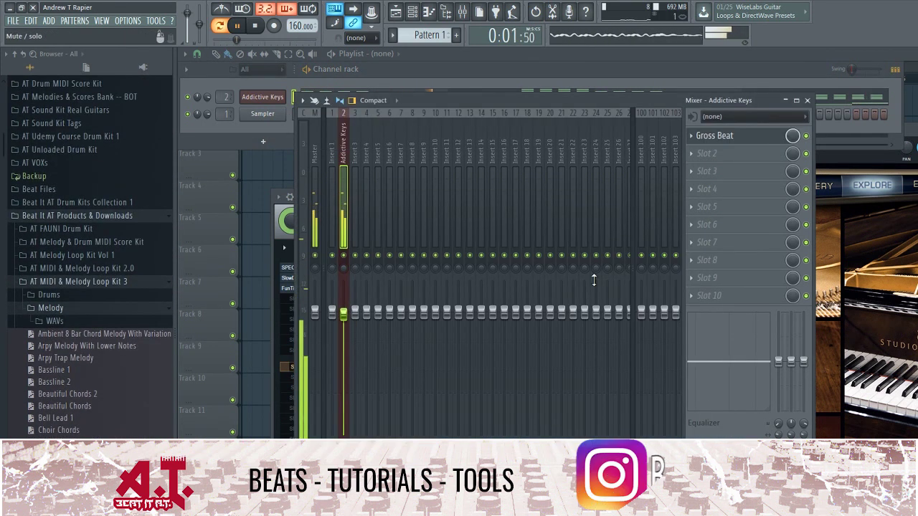
{"action": "key", "text": "space"}
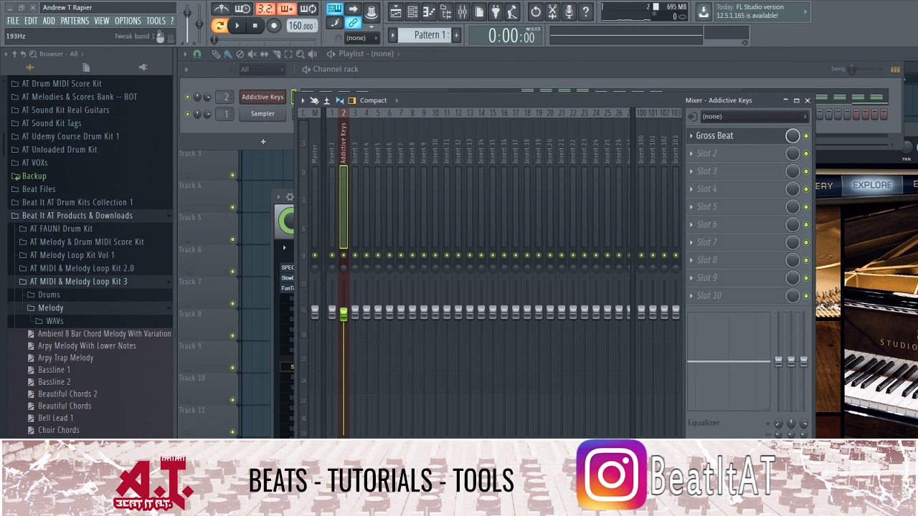
{"action": "key", "text": "space"}
{"action": "left_click_drag", "start_coordinate": [344, 313], "coordinate": [348, 323]}
{"action": "left_click", "coordinate": [707, 153]}
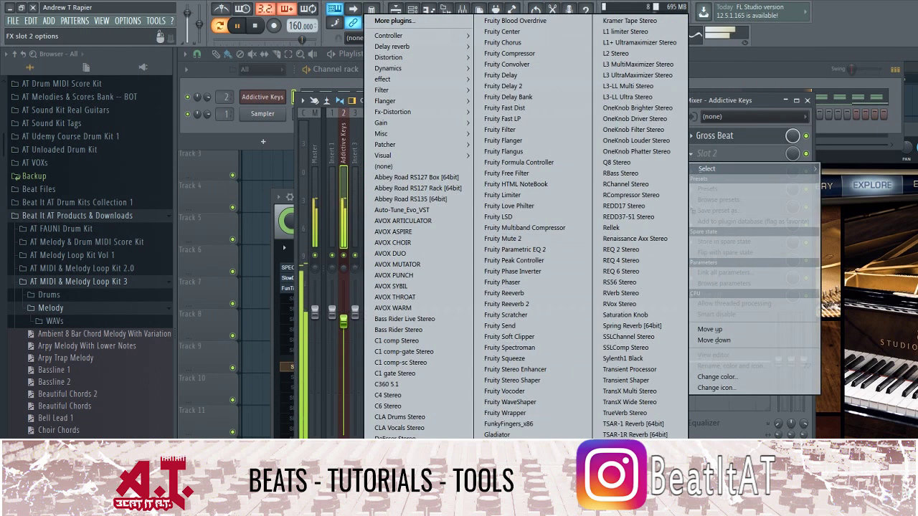
{"action": "left_click", "coordinate": [513, 473]}
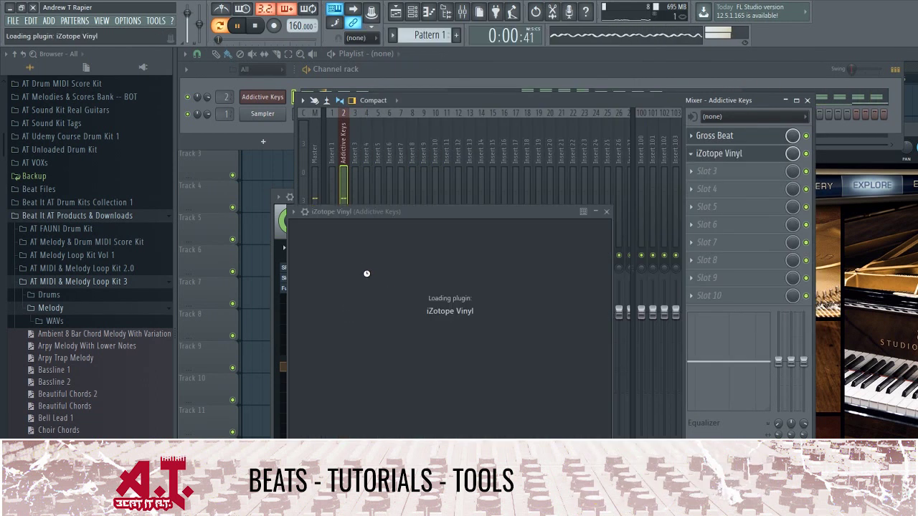
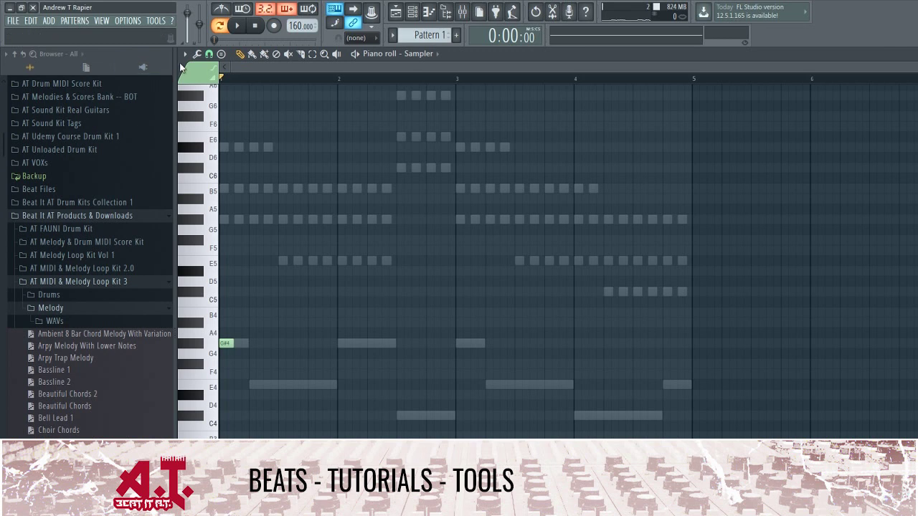
Set the scale highlighting root note to G# with the Aeolian scale in the Sampler's piano roll
{"action": "mouse_move", "coordinate": [239, 126]}
{"action": "mouse_move", "coordinate": [295, 134]}
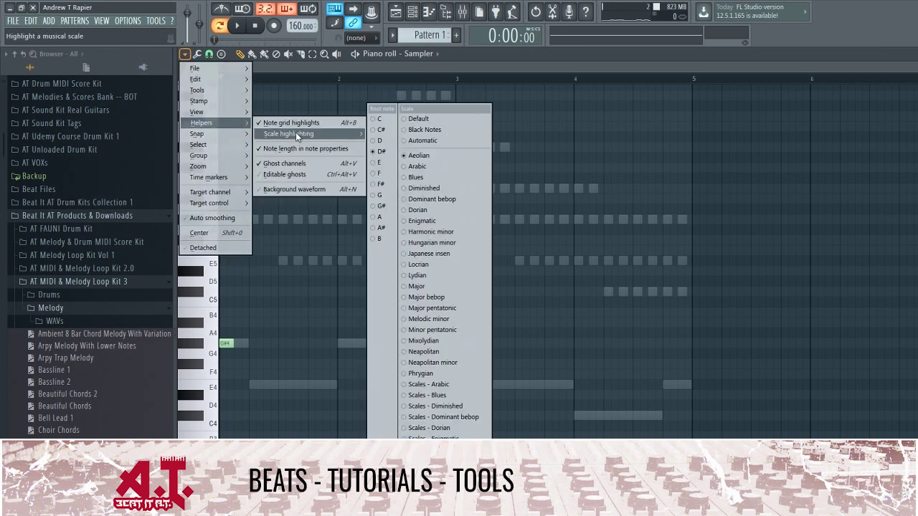
{"action": "left_click", "coordinate": [382, 206]}
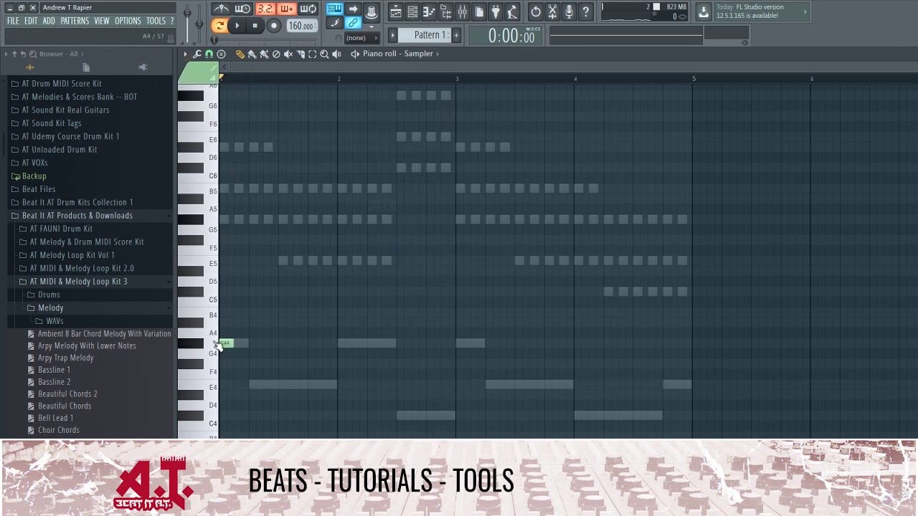
Draw one-bar chords in the Sampler's piano roll: G#4, B4 and D#5 in bar 1, and E4, G#4 and B4 in bar 2
{"action": "left_click_drag", "start_coordinate": [229, 343], "coordinate": [334, 384]}
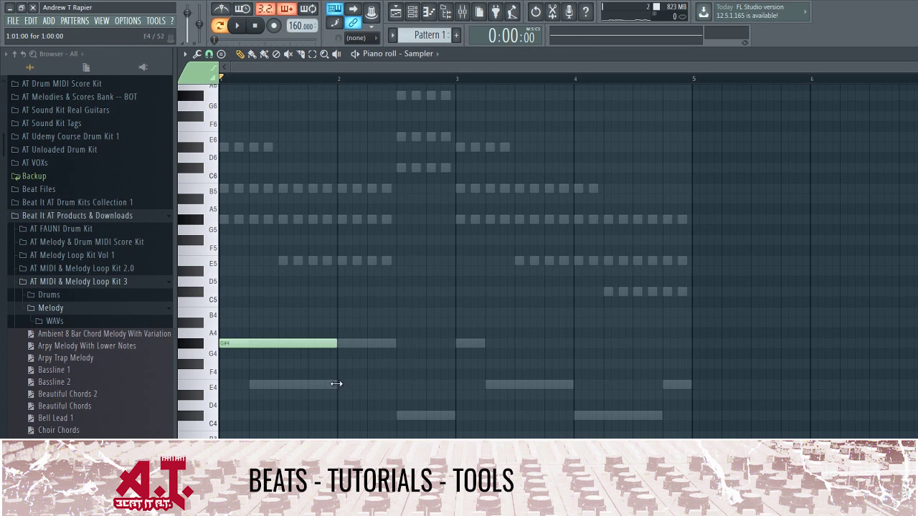
{"action": "left_click_drag", "start_coordinate": [253, 306], "coordinate": [225, 312]}
{"action": "left_click_drag", "start_coordinate": [287, 270], "coordinate": [259, 271]}
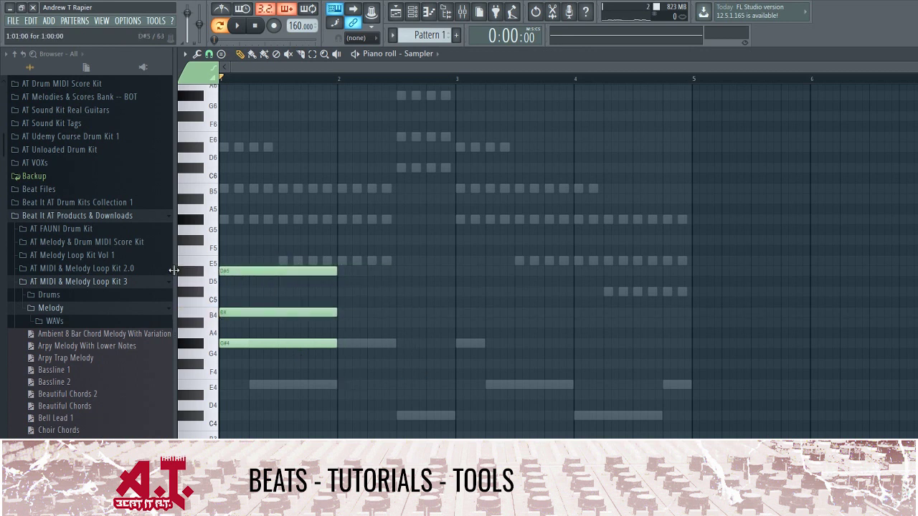
{"action": "left_click", "coordinate": [340, 385]}
{"action": "mouse_move", "coordinate": [495, 344]}
{"action": "left_mouse_down"}
{"action": "mouse_move", "coordinate": [338, 346]}
{"action": "mouse_move", "coordinate": [339, 311]}
{"action": "left_mouse_up"}
Add short melody notes B5, D#6, G#5 and E5 one after another above the bar 1 chord
{"action": "left_click", "coordinate": [234, 188]}
{"action": "left_click_drag", "start_coordinate": [337, 188], "coordinate": [246, 219]}
{"action": "left_click", "coordinate": [257, 147]}
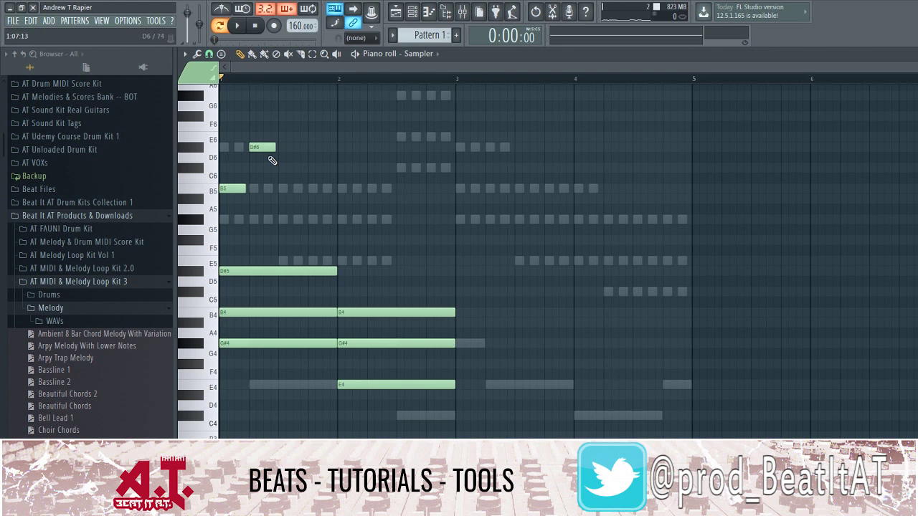
{"action": "left_click", "coordinate": [285, 220]}
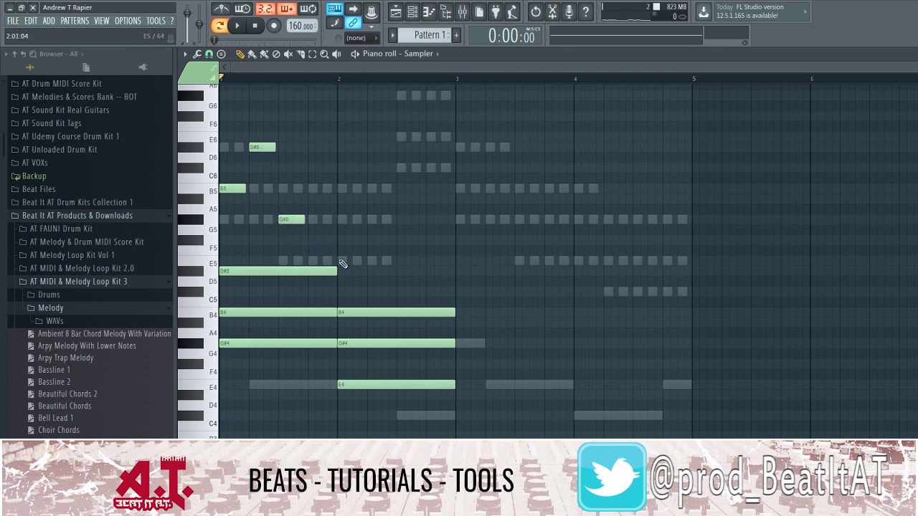
{"action": "left_click", "coordinate": [312, 271]}
{"action": "left_click_drag", "start_coordinate": [312, 259], "coordinate": [310, 258]}
Export the Sampler's notes as a MIDI file named untitled in the Scores folder
{"action": "left_click", "coordinate": [185, 53]}
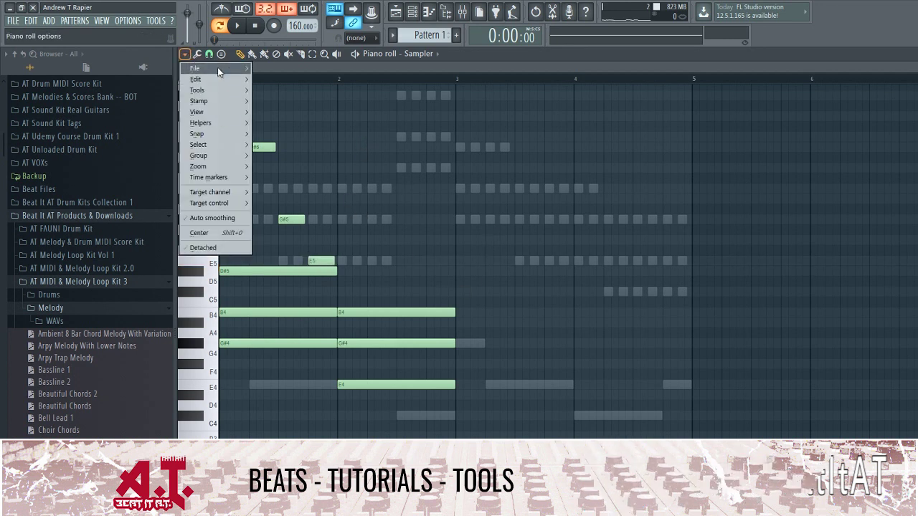
{"action": "mouse_move", "coordinate": [217, 67]}
{"action": "left_click", "coordinate": [294, 106]}
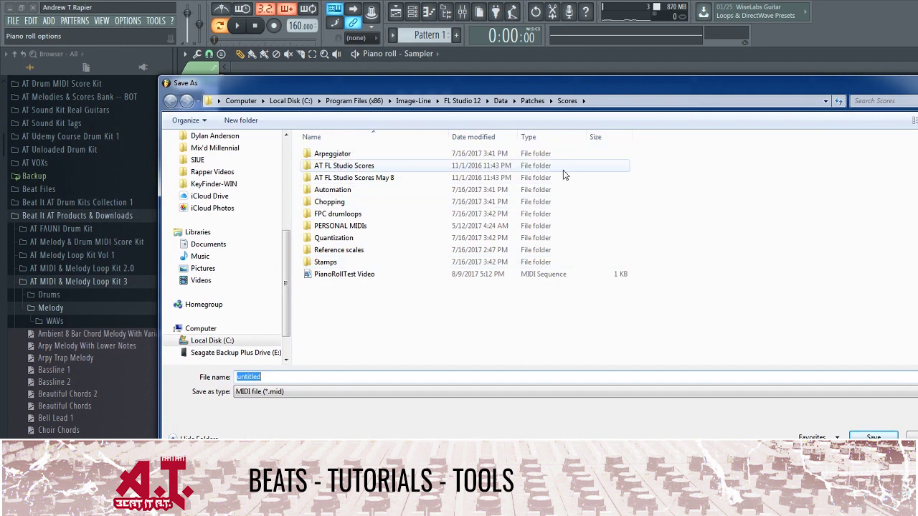
{"action": "left_click", "coordinate": [873, 437]}
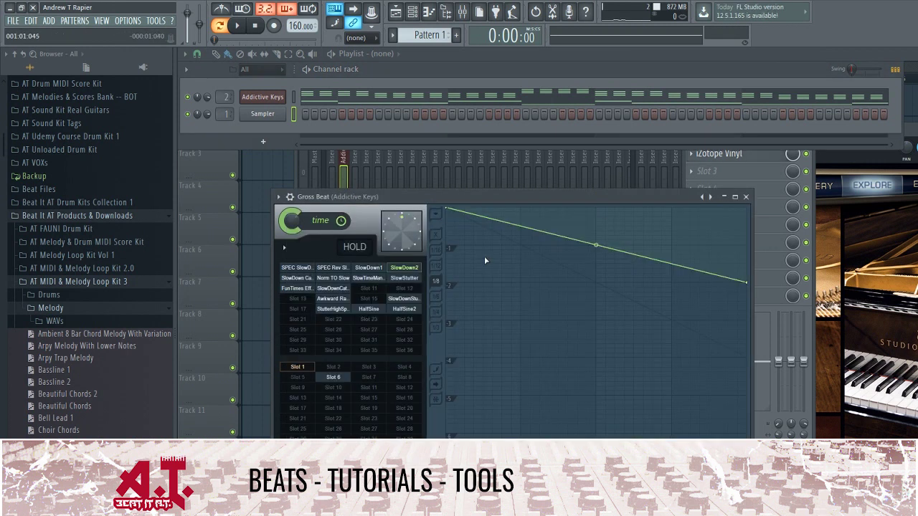
Bring the mixer forward, collapse the AT MIDI & Melody Loop Kit 3 folder and expand AT Sound Kit 3 in the browser
{"action": "key", "text": "F9"}
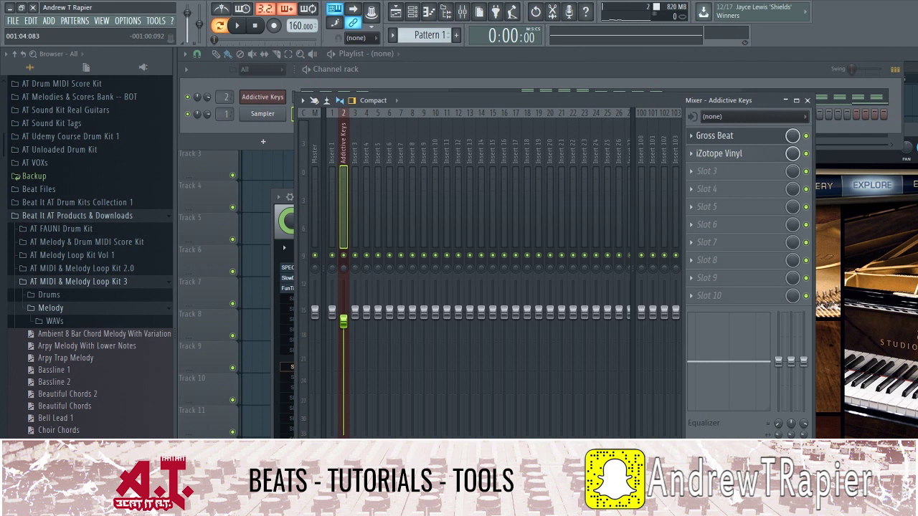
{"action": "scroll", "coordinate": [89, 256], "scroll_direction": "down", "scroll_amount": 4}
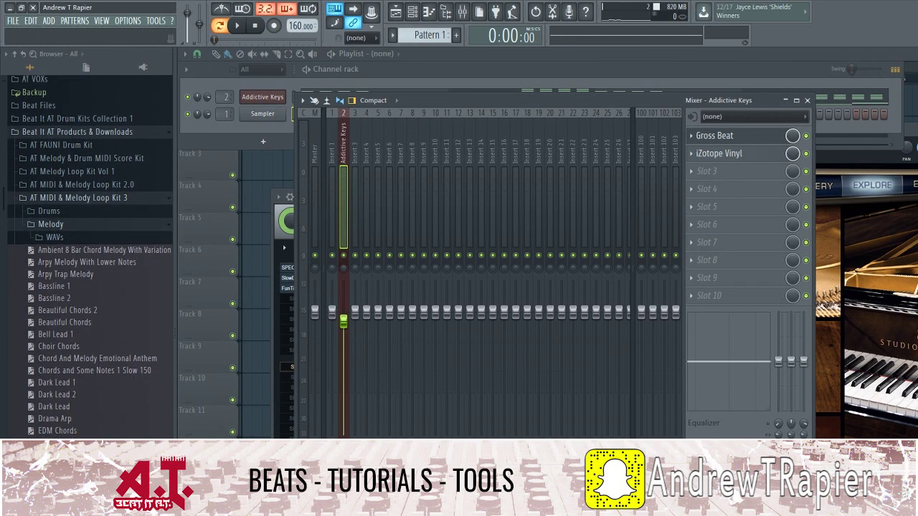
{"action": "scroll", "coordinate": [93, 299], "scroll_direction": "down", "scroll_amount": 3}
{"action": "left_click", "coordinate": [92, 161]}
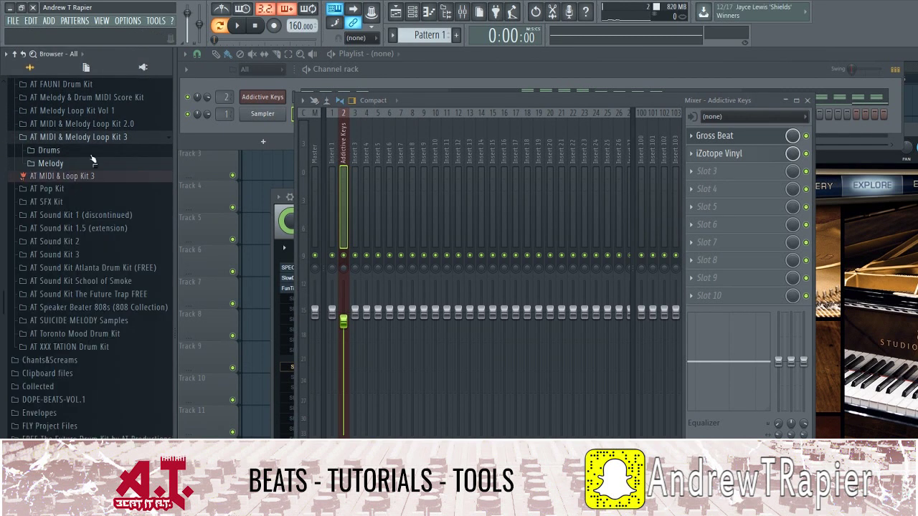
{"action": "left_click", "coordinate": [100, 141]}
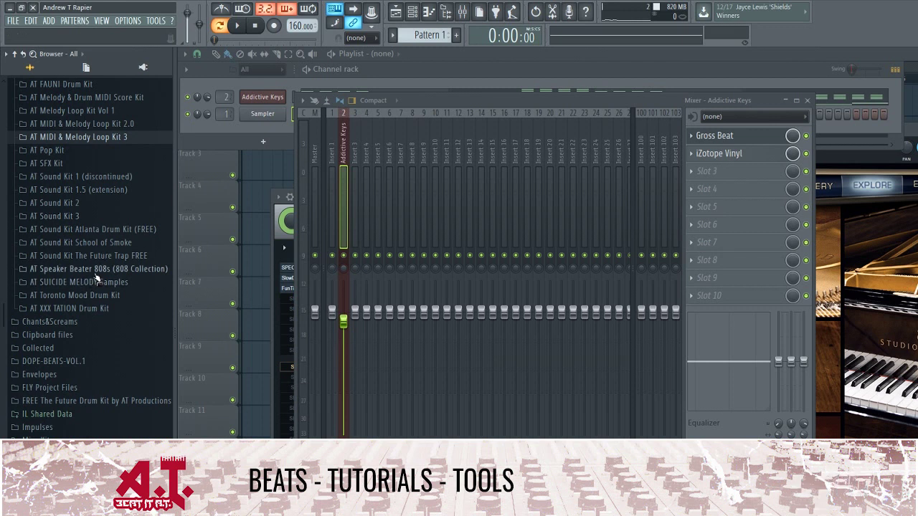
{"action": "left_click", "coordinate": [102, 217]}
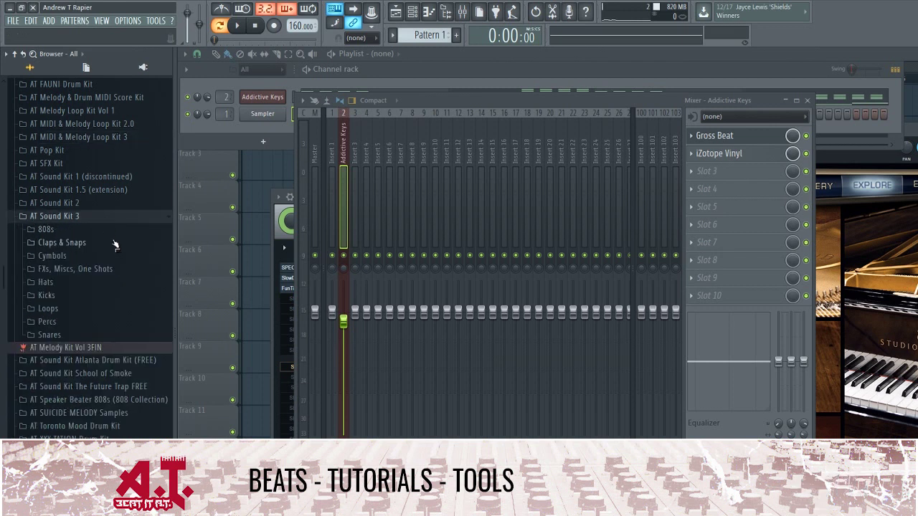
Add Snr - Snare 8 with hits on steps 9, 25, 41 and 57, and Snr - Snare 9 with hits on steps 7, 31 and 63
{"action": "left_click", "coordinate": [114, 246]}
{"action": "left_click", "coordinate": [108, 246]}
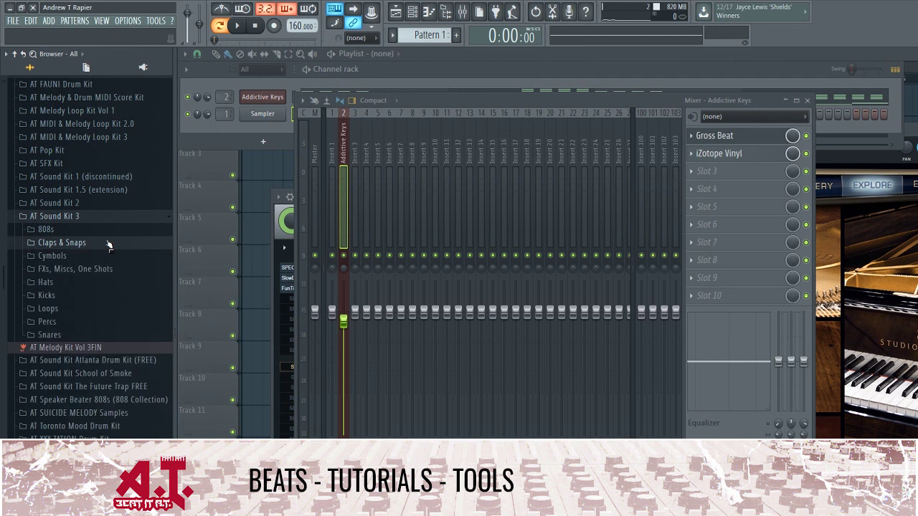
{"action": "left_click", "coordinate": [85, 335]}
{"action": "left_click_drag", "start_coordinate": [93, 431], "coordinate": [277, 140]}
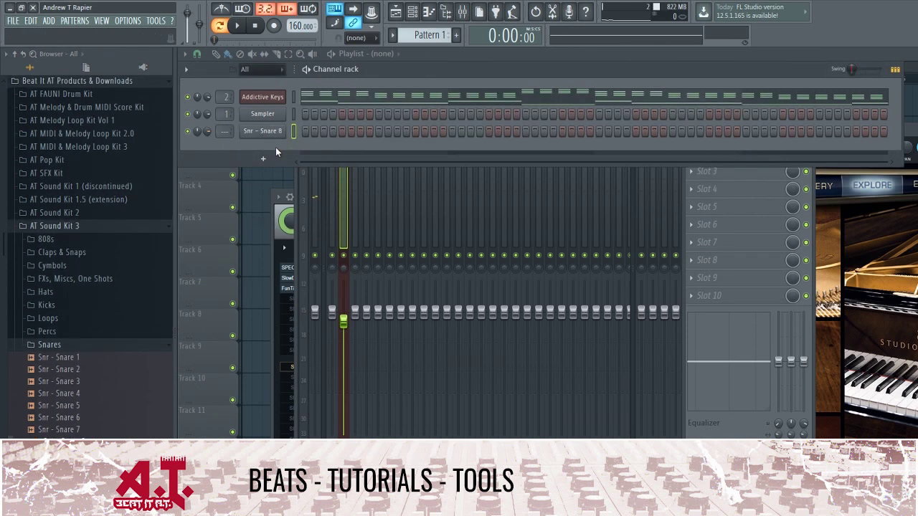
{"action": "left_click", "coordinate": [380, 132]}
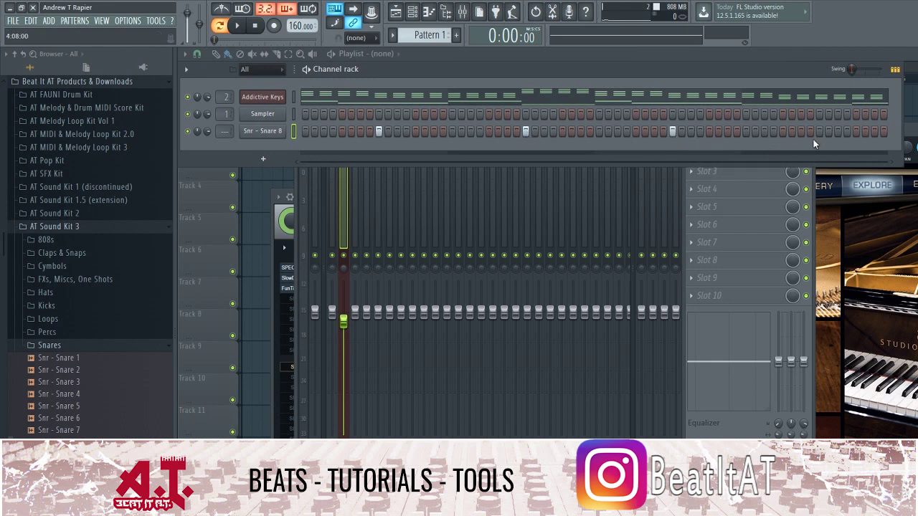
{"action": "left_click", "coordinate": [72, 381]}
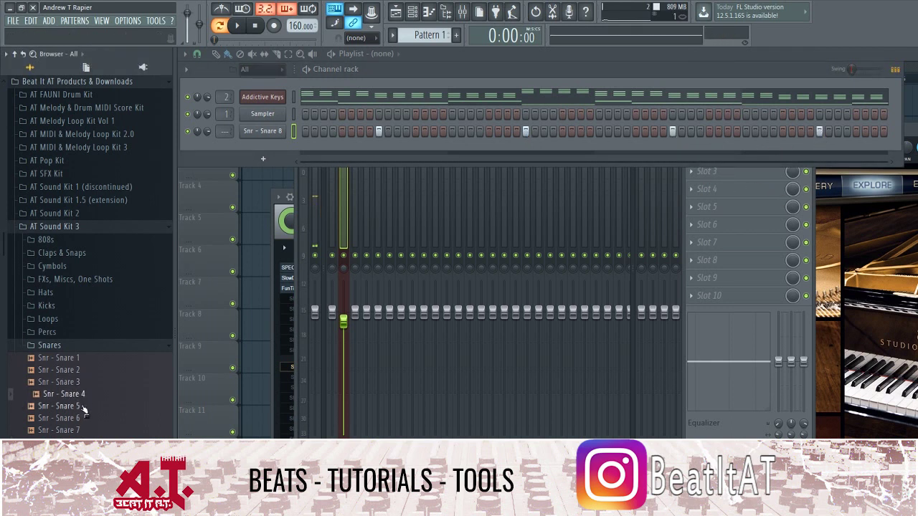
{"action": "left_click_drag", "start_coordinate": [57, 442], "coordinate": [283, 146]}
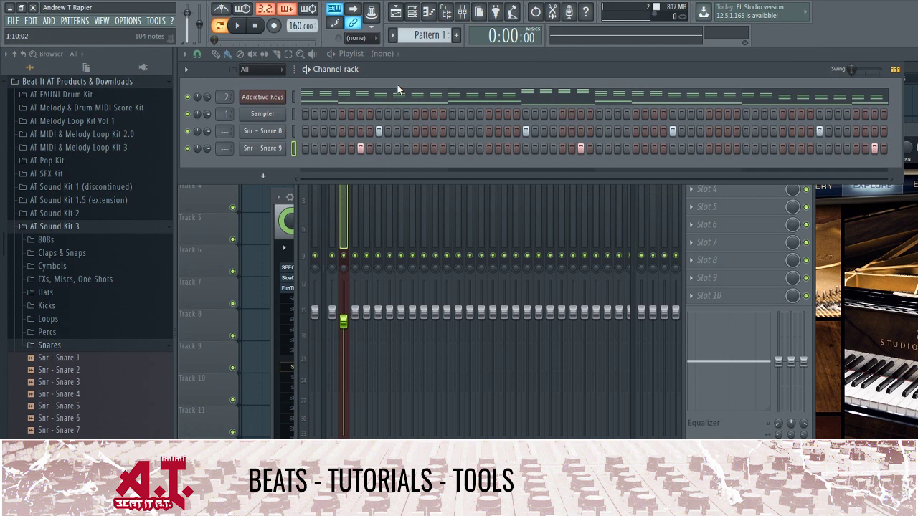
Add K - Trap Kick 4 from the Kicks folder as a channel with hits on steps 1, 21, 33, 53 and 61
{"action": "left_click", "coordinate": [166, 347]}
{"action": "left_click", "coordinate": [86, 306]}
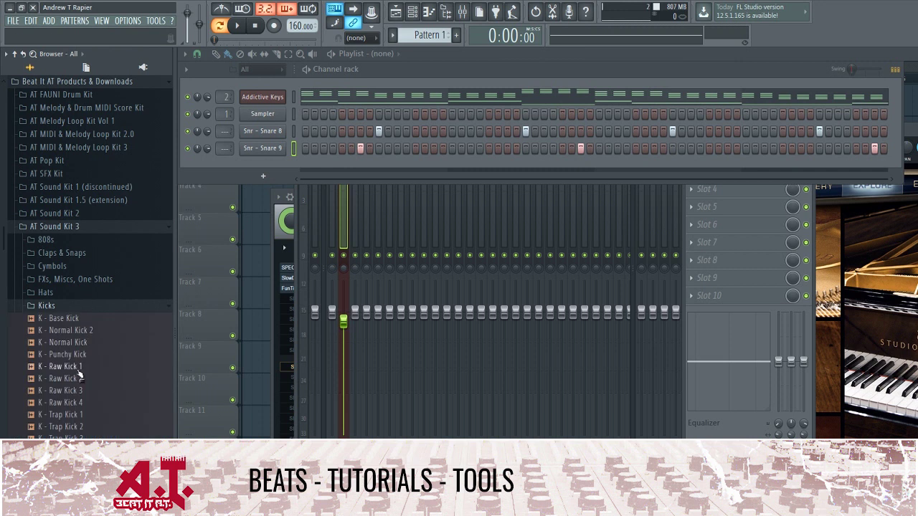
{"action": "left_click_drag", "start_coordinate": [60, 450], "coordinate": [263, 165]}
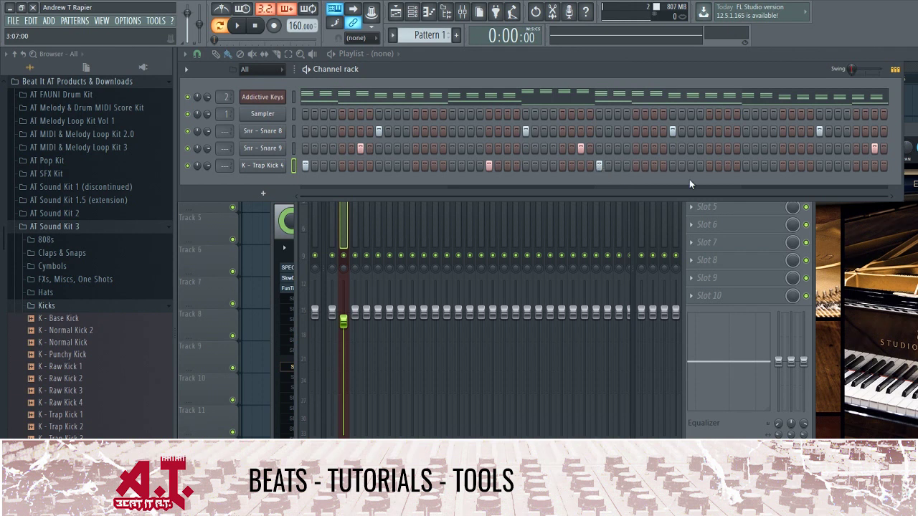
{"action": "left_click", "coordinate": [784, 166]}
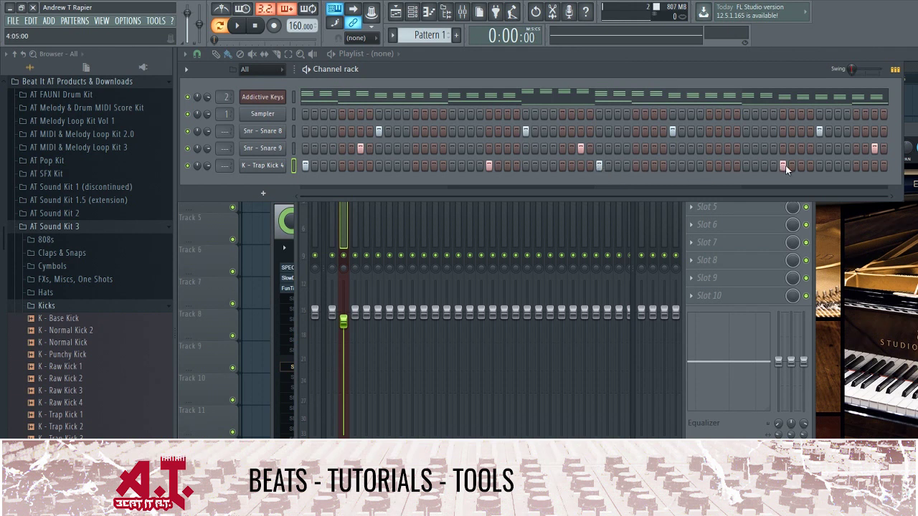
{"action": "left_click", "coordinate": [859, 162]}
Add the Hi Hat 8 sample from the AT Sound Kit 3 Hats folder as a new channel
{"action": "left_click", "coordinate": [66, 304]}
{"action": "left_click", "coordinate": [66, 295]}
{"action": "left_click_drag", "start_coordinate": [51, 450], "coordinate": [287, 188]}
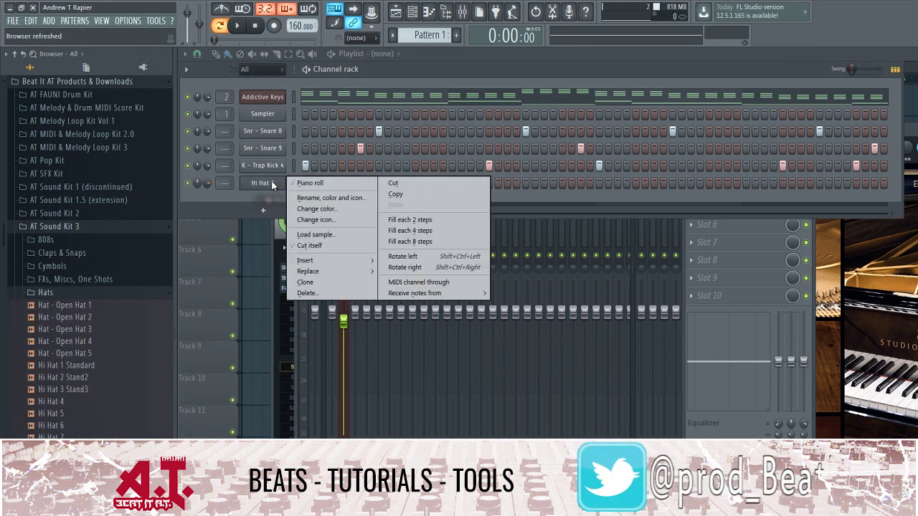
{"action": "key", "text": "Escape"}
Load Hi Hat Pattern 8 from the AT MIDI & Melody Loop Kit 3 drum patterns onto the Hi Hat 8 channel and play the beat
{"action": "left_click", "coordinate": [54, 225]}
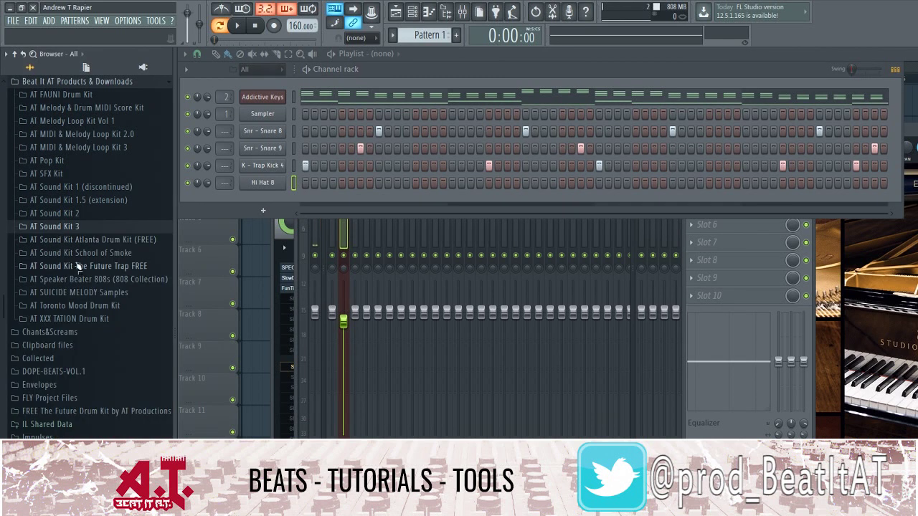
{"action": "scroll", "coordinate": [90, 323], "scroll_direction": "up", "scroll_amount": 4}
{"action": "left_click", "coordinate": [91, 291]}
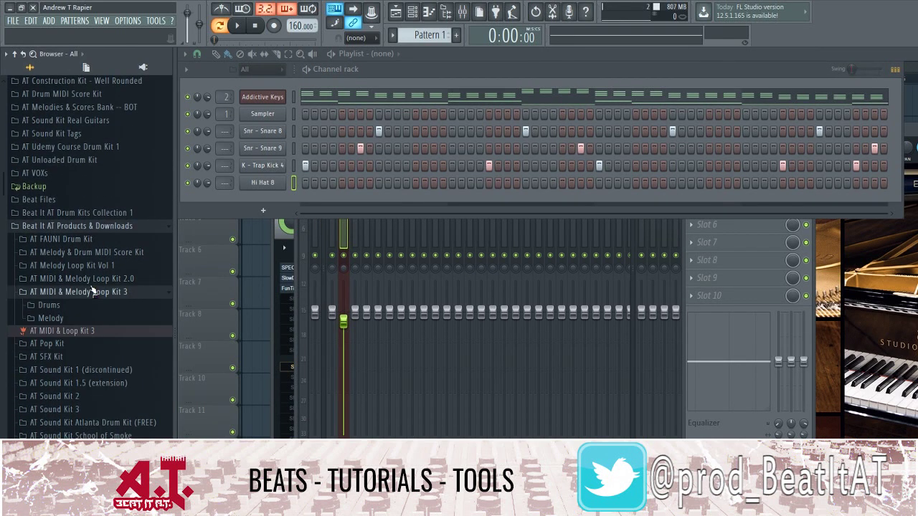
{"action": "left_click", "coordinate": [107, 307]}
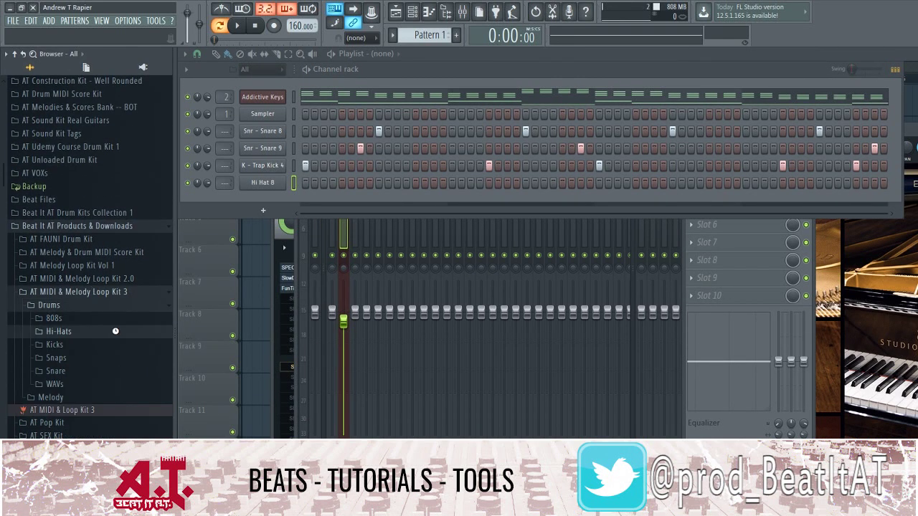
{"action": "left_click", "coordinate": [115, 332]}
{"action": "left_click_drag", "start_coordinate": [113, 430], "coordinate": [275, 187]}
{"action": "key", "text": "space"}
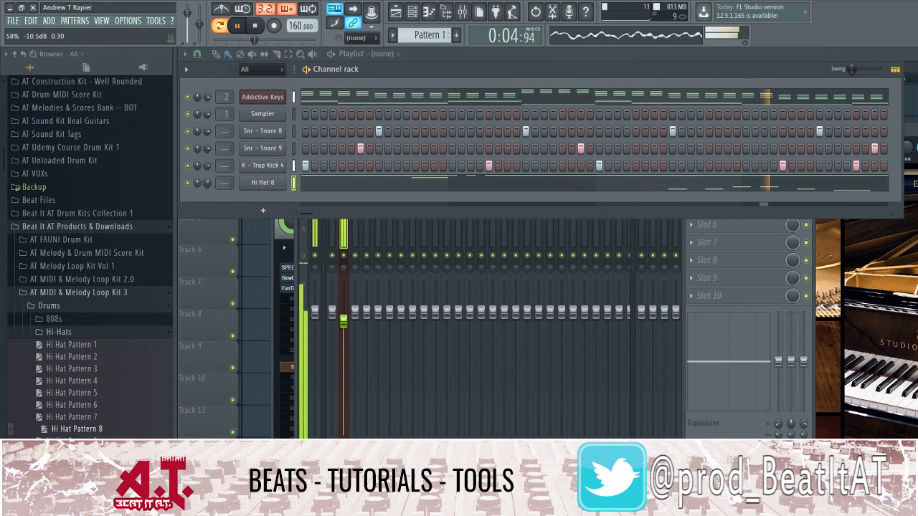
{"action": "key", "text": "space"}
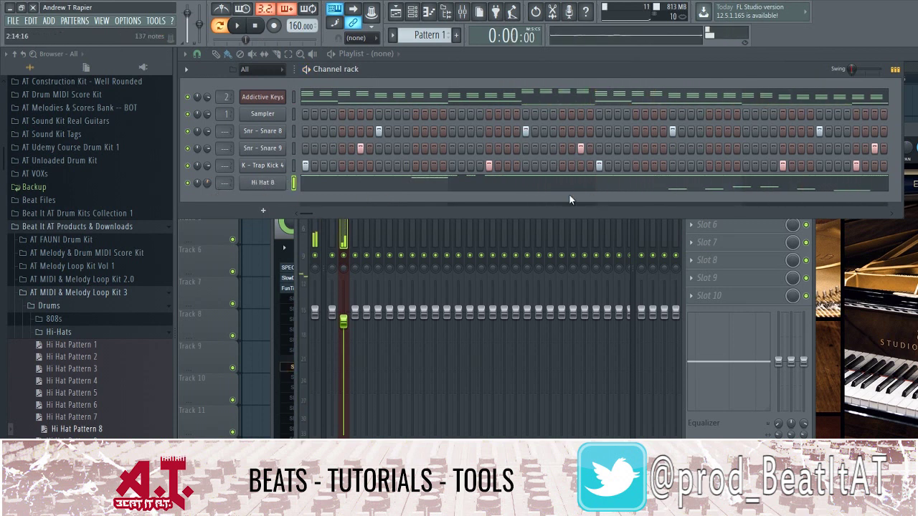
Delete all Hi Hat 8 notes from bar 5 onward in the piano roll and return to the channel rack
{"action": "left_click", "coordinate": [569, 190]}
{"action": "left_click_drag", "start_coordinate": [847, 277], "coordinate": [554, 408]}
{"action": "left_click_drag", "start_coordinate": [915, 227], "coordinate": [543, 381]}
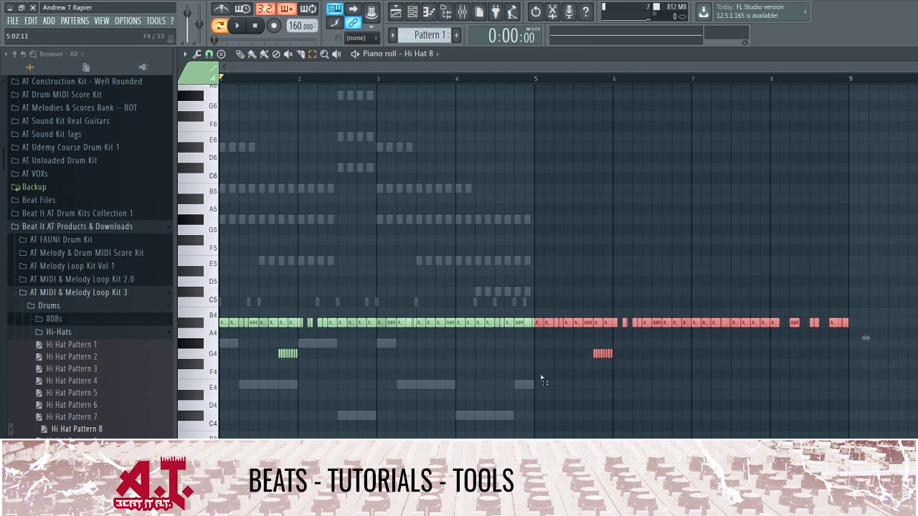
{"action": "key", "text": "Delete"}
{"action": "key", "text": "F7"}
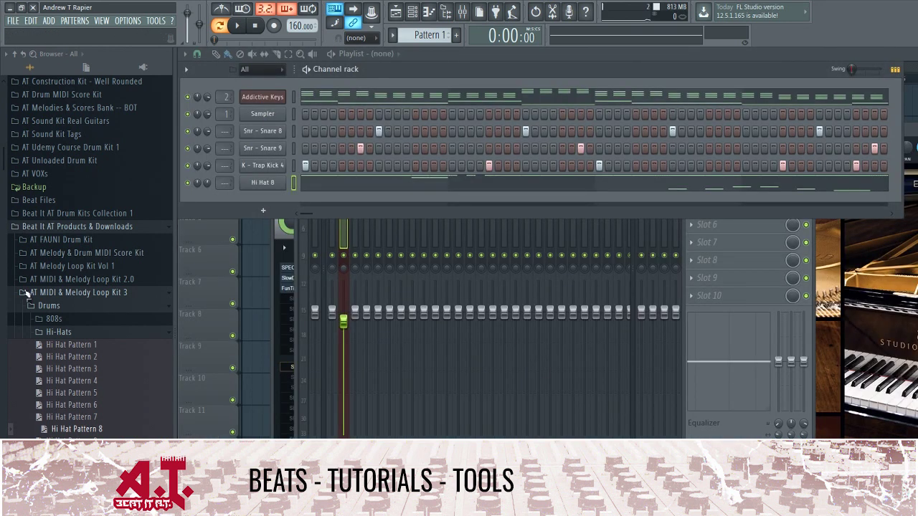
Add 808 Big (tuned to C) from the AT Speaker Beater 808s folder as a new channel with Normalize enabled
{"action": "left_click", "coordinate": [86, 333]}
{"action": "left_click", "coordinate": [99, 307]}
{"action": "left_click", "coordinate": [109, 295]}
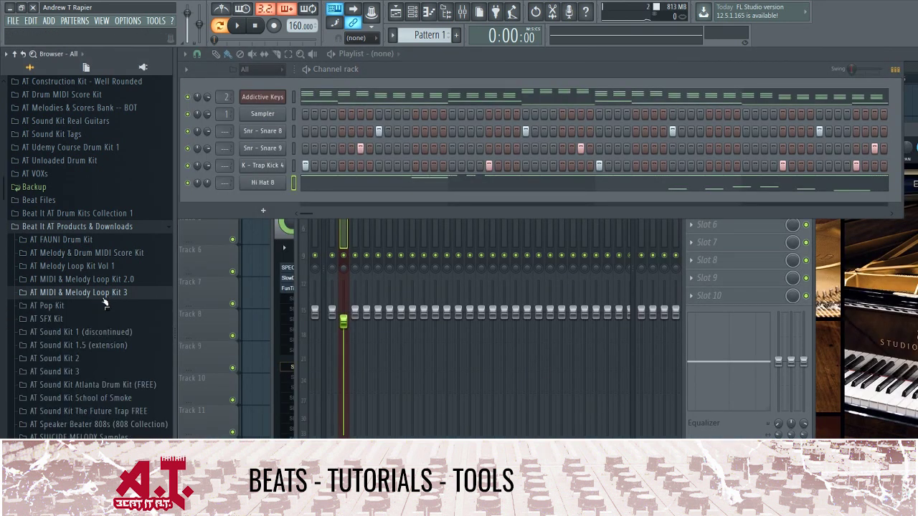
{"action": "left_click", "coordinate": [79, 424]}
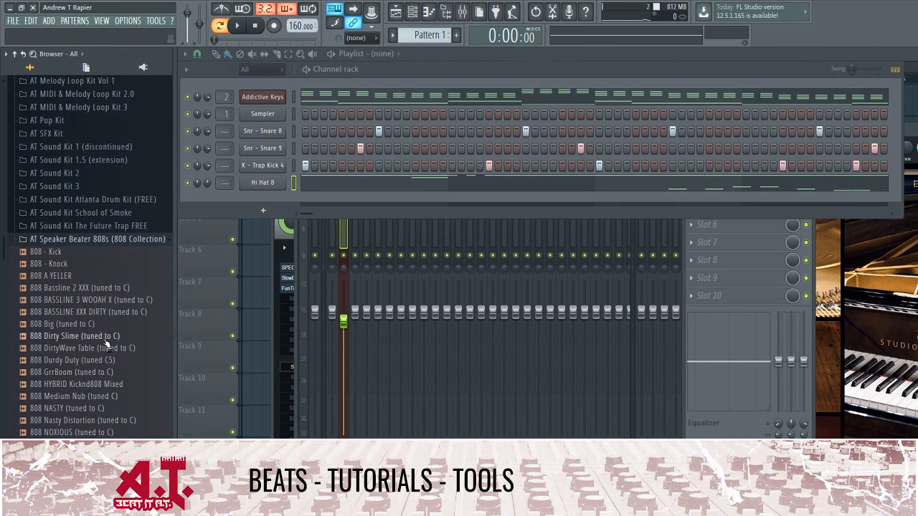
{"action": "left_click_drag", "start_coordinate": [101, 324], "coordinate": [285, 201]}
{"action": "left_click", "coordinate": [284, 202]}
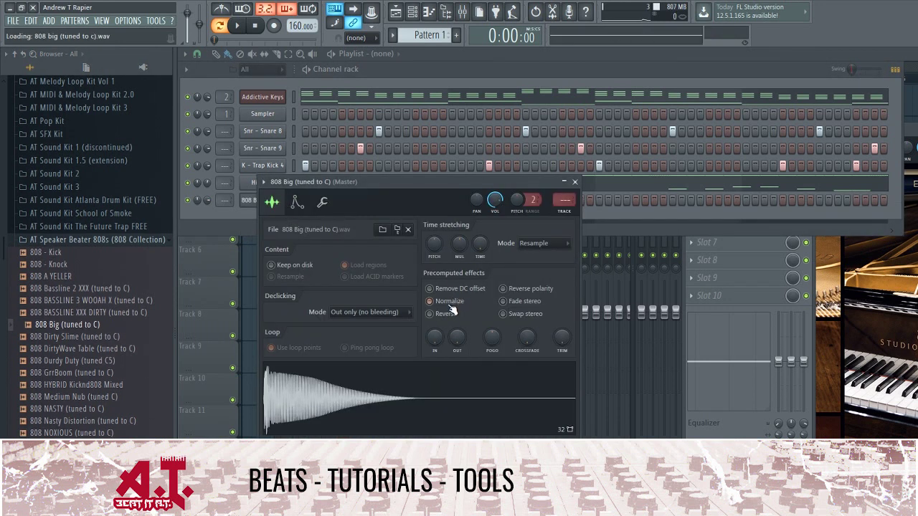
{"action": "left_click", "coordinate": [297, 202]}
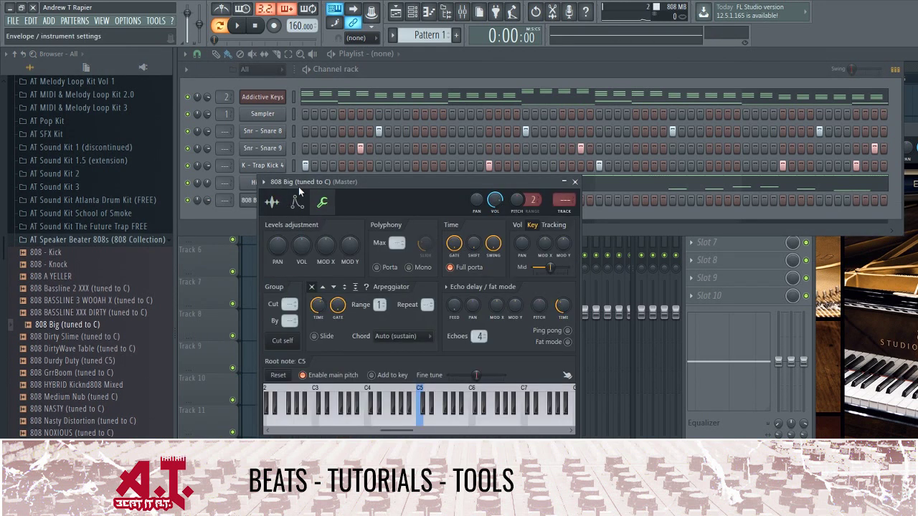
{"action": "left_click", "coordinate": [280, 201]}
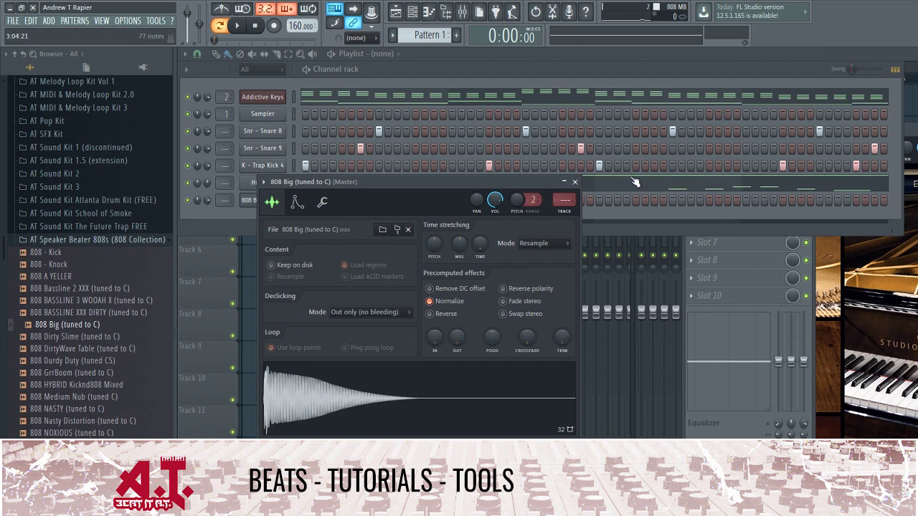
{"action": "left_click", "coordinate": [574, 182]}
Delete the empty Sampler channel from the channel rack
{"action": "right_click", "coordinate": [263, 113]}
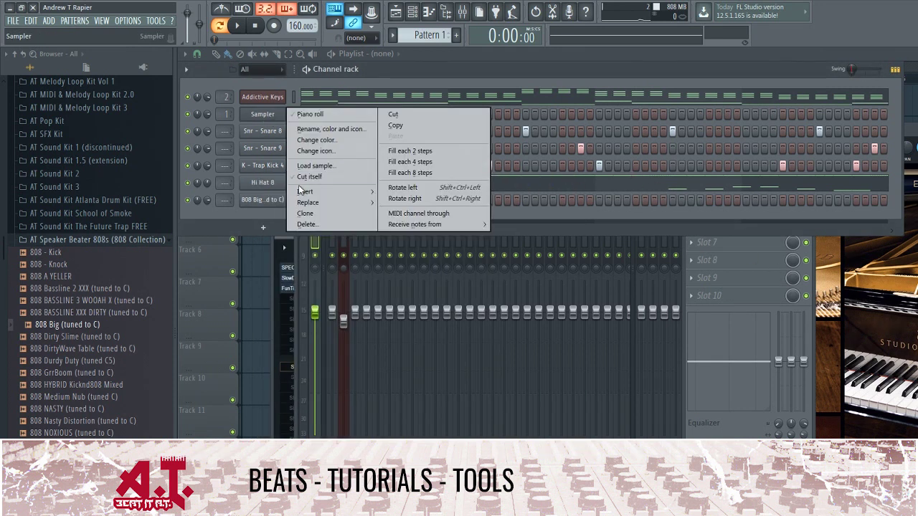
{"action": "left_click", "coordinate": [323, 227]}
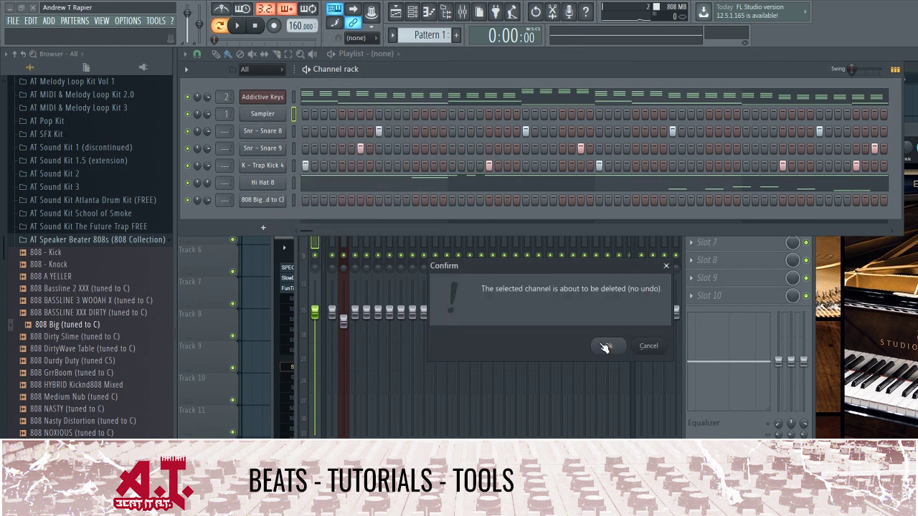
{"action": "left_click", "coordinate": [605, 346]}
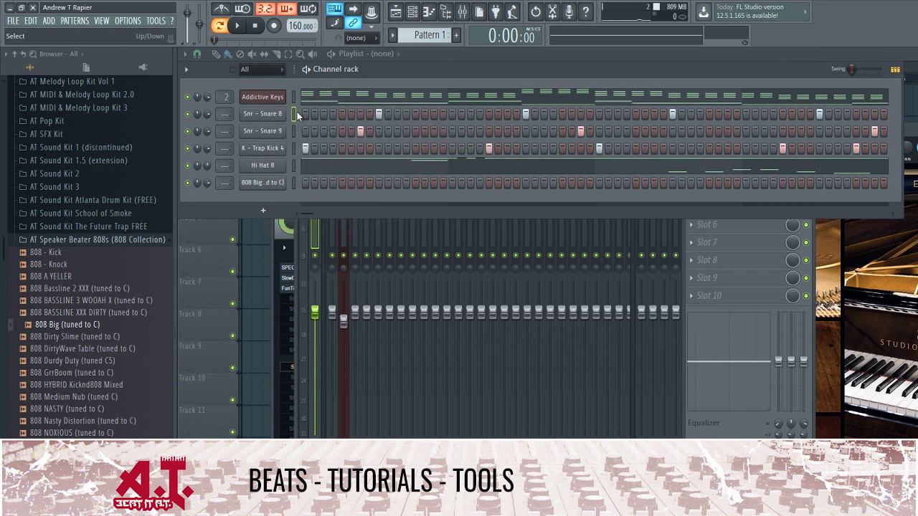
Route the five drum channels from Snr - Snare 8 to 808 Big to consecutive mixer tracks starting at insert 3
{"action": "left_click_drag", "start_coordinate": [299, 115], "coordinate": [294, 183]}
{"action": "left_click", "coordinate": [687, 423]}
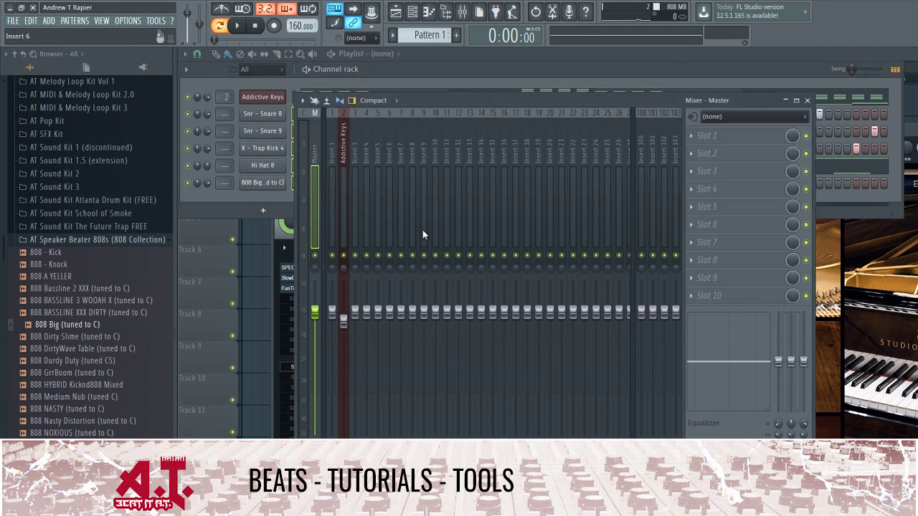
{"action": "left_click", "coordinate": [364, 186]}
{"action": "right_click", "coordinate": [360, 189]}
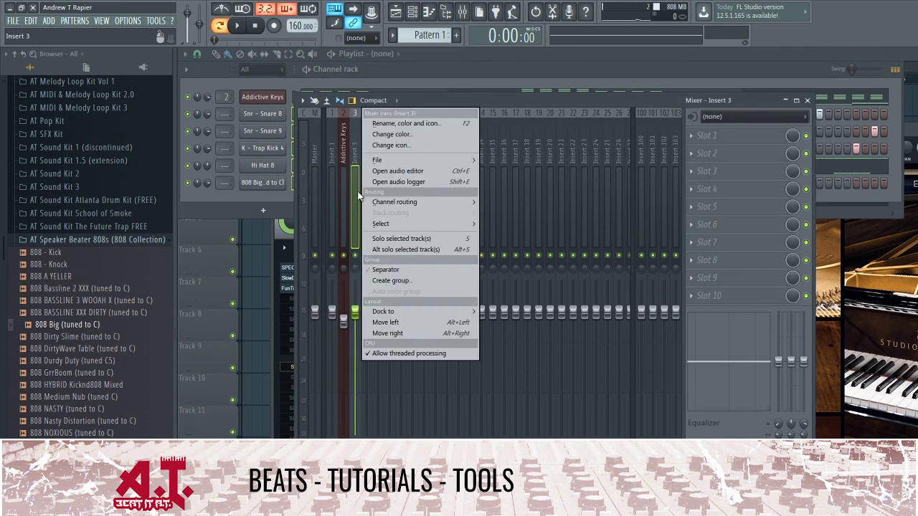
{"action": "mouse_move", "coordinate": [391, 203]}
{"action": "left_click", "coordinate": [499, 214]}
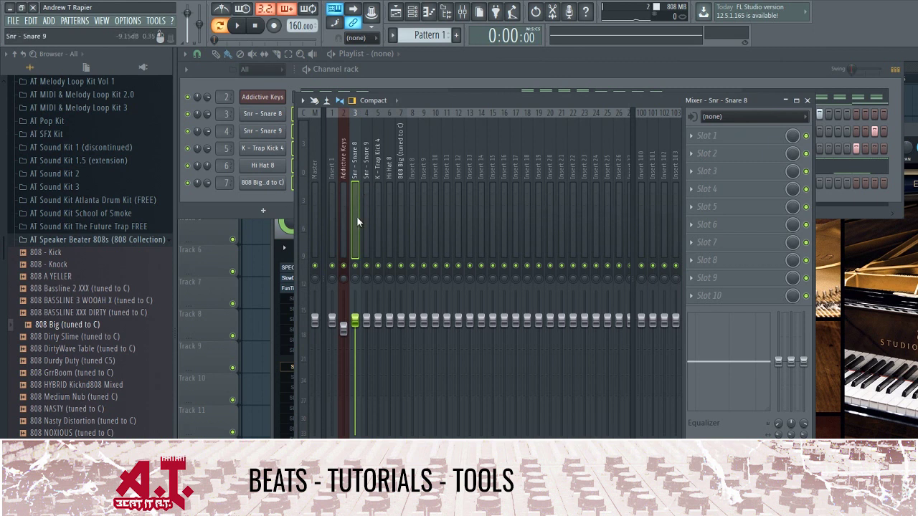
Lower the 808 Big mixer track's volume and load Fruity parametric EQ 2 in its first effect slot
{"action": "left_click", "coordinate": [402, 242]}
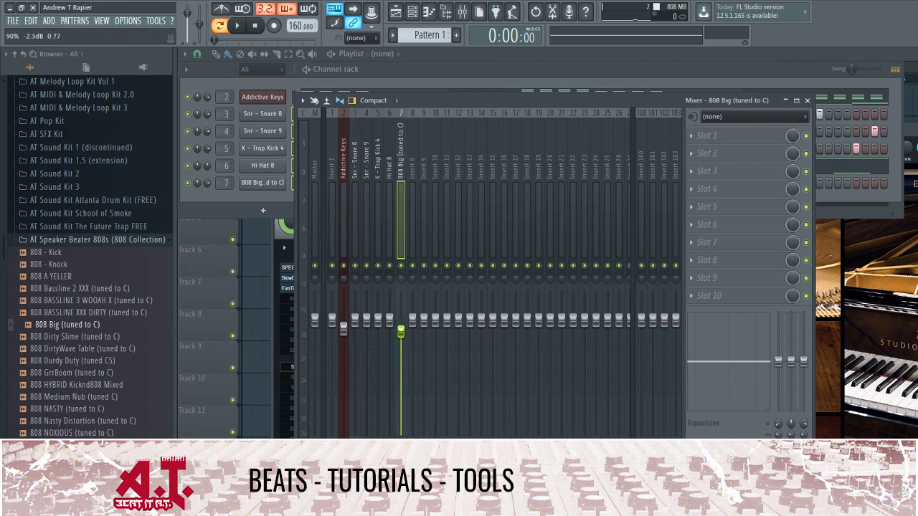
{"action": "left_click", "coordinate": [753, 136]}
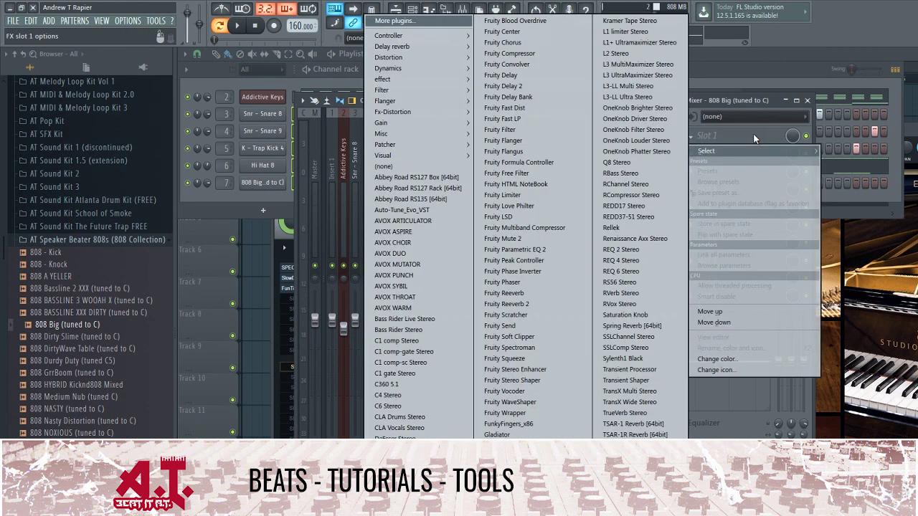
{"action": "left_click", "coordinate": [572, 249]}
Shape the 808 Big EQ by cutting the highs, lowering the lowest band slightly and boosting the bass with band 2
{"action": "left_click_drag", "start_coordinate": [389, 200], "coordinate": [356, 244]}
{"action": "left_click_drag", "start_coordinate": [236, 200], "coordinate": [201, 204]}
{"action": "left_click_drag", "start_coordinate": [262, 200], "coordinate": [238, 193]}
{"action": "left_click", "coordinate": [288, 200]}
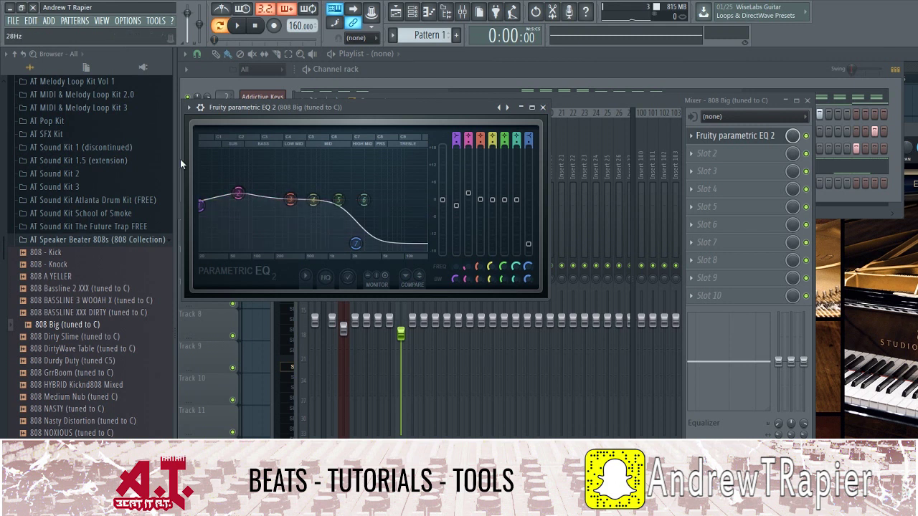
{"action": "left_click_drag", "start_coordinate": [289, 200], "coordinate": [236, 188]}
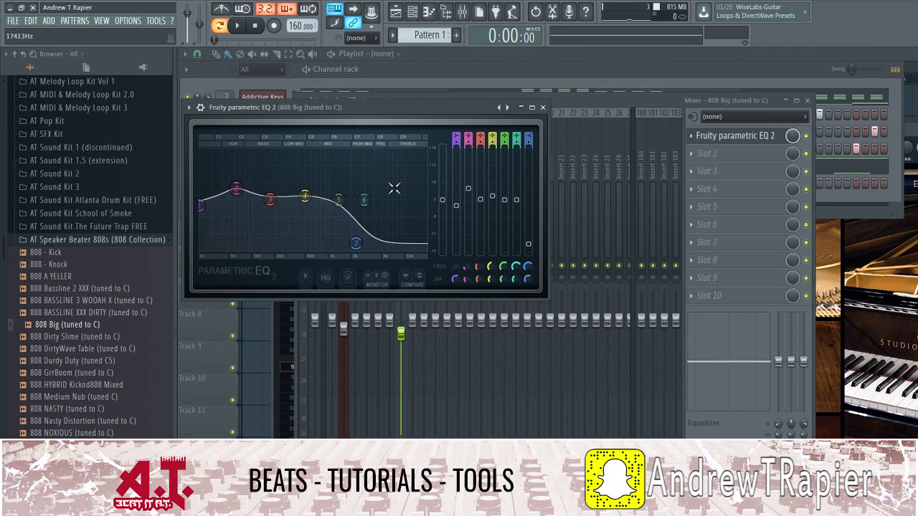
{"action": "left_click", "coordinate": [543, 108]}
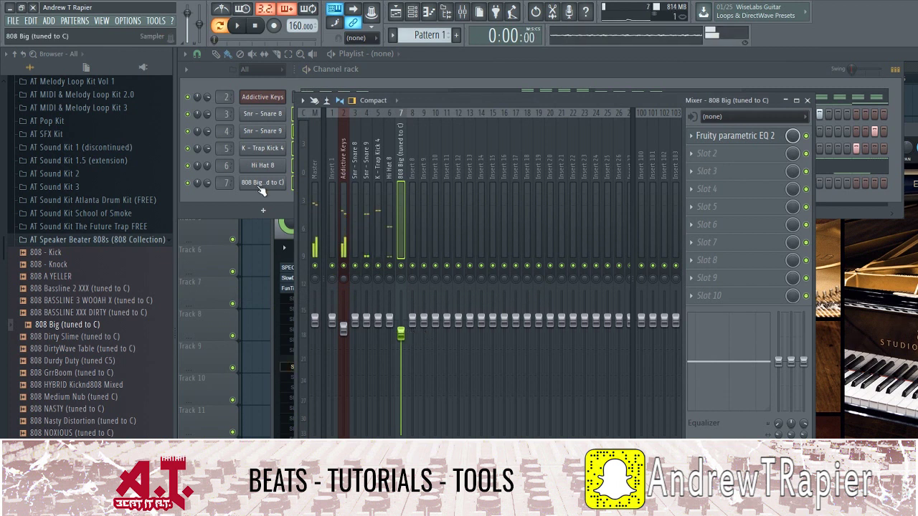
Copy the K - Trap Kick 4 pattern to 808 Big and stretch its notes end to end up to bar 5
{"action": "left_click", "coordinate": [285, 167]}
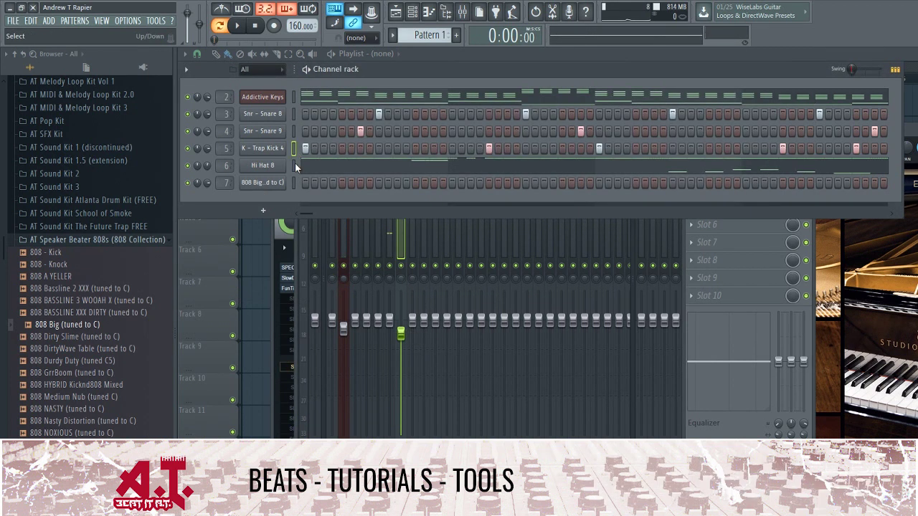
{"action": "right_click", "coordinate": [294, 183]}
{"action": "left_click", "coordinate": [303, 185]}
{"action": "key", "text": "ctrl+l"}
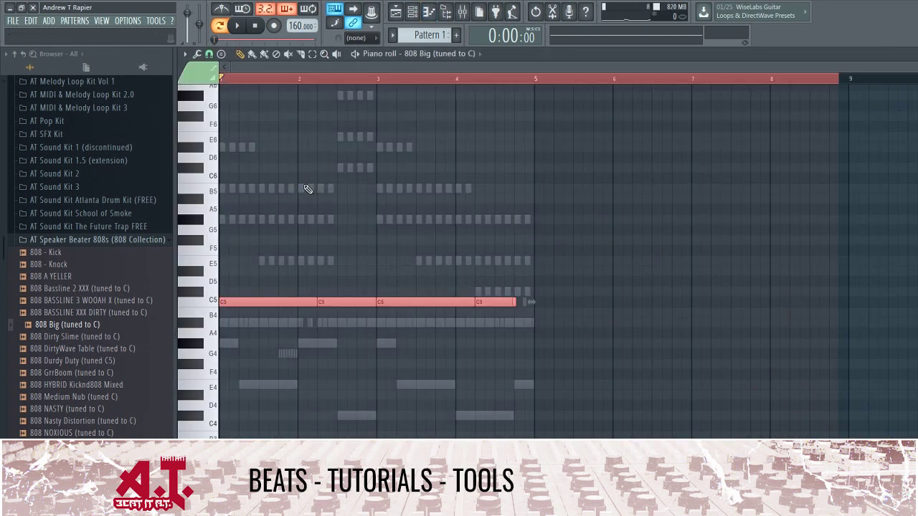
{"action": "key", "text": "ctrl+d"}
{"action": "scroll", "coordinate": [503, 359], "scroll_direction": "up", "scroll_amount": 2, "text": "ctrl"}
{"action": "scroll", "coordinate": [503, 359], "scroll_direction": "up", "scroll_amount": 2}
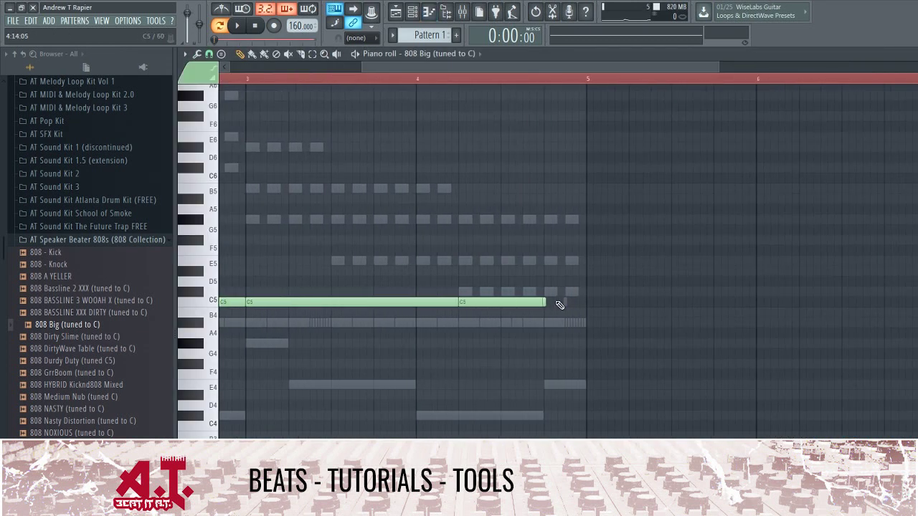
{"action": "left_click_drag", "start_coordinate": [549, 303], "coordinate": [574, 310]}
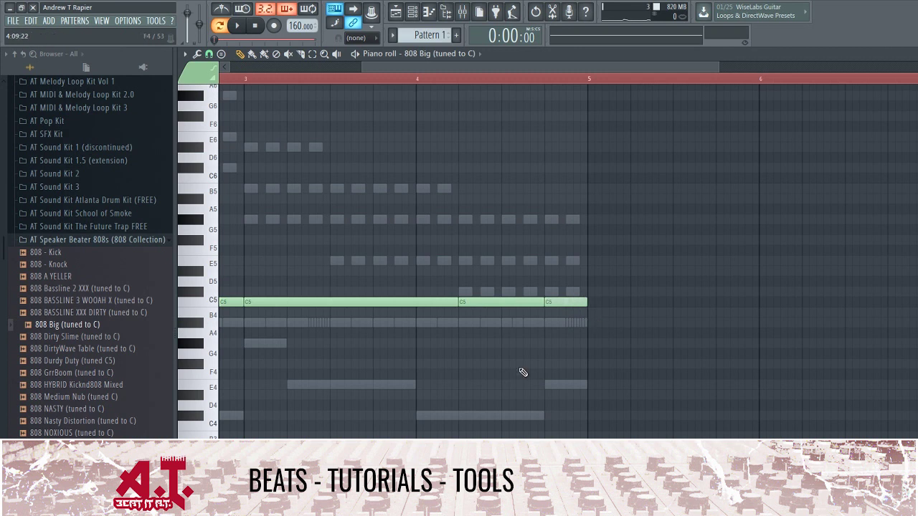
Transpose all 808 Big notes down four semitones to G#4 and play the pattern
{"action": "scroll", "coordinate": [523, 372], "scroll_direction": "down", "scroll_amount": 4}
{"action": "key", "text": "Down"}
{"action": "key", "text": "Down"}
{"action": "key", "text": "Down"}
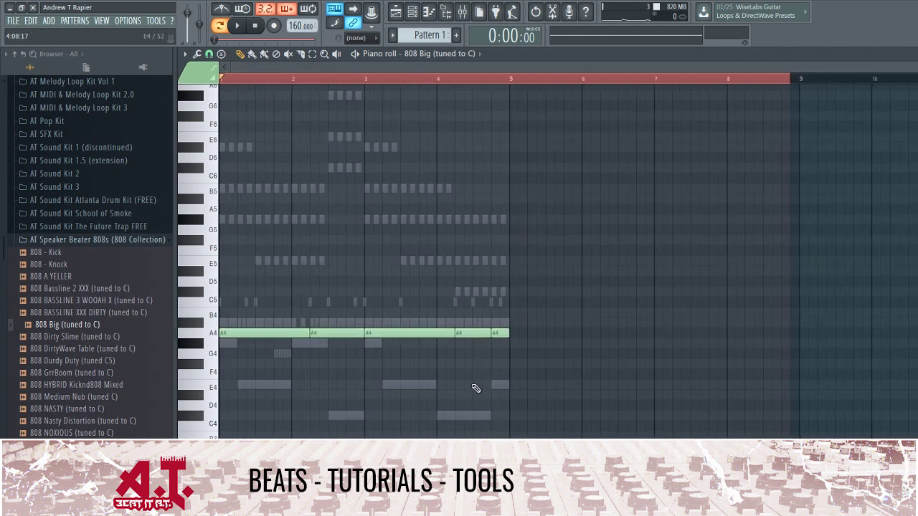
{"action": "key", "text": "Down"}
{"action": "key", "text": "space"}
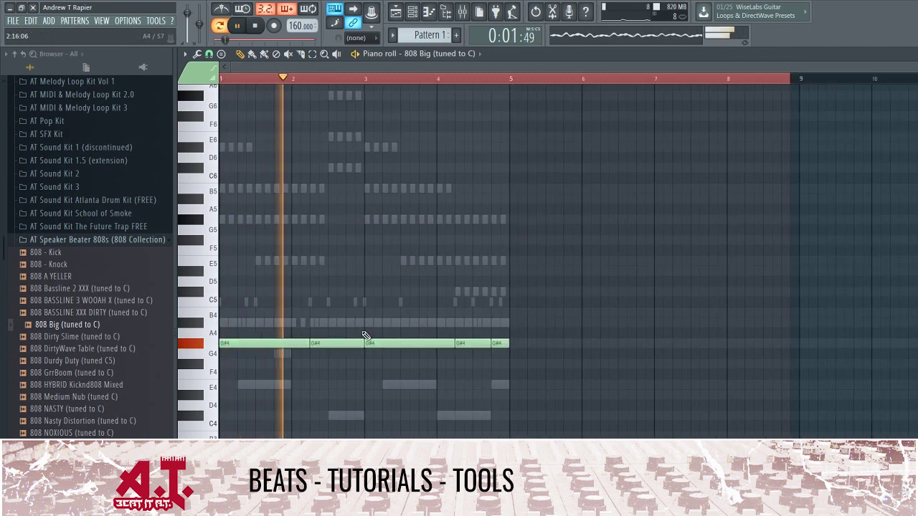
Enable the volume envelope on the 808 Big channel with attack and sustain at minimum, and stop playback
{"action": "key", "text": "F7"}
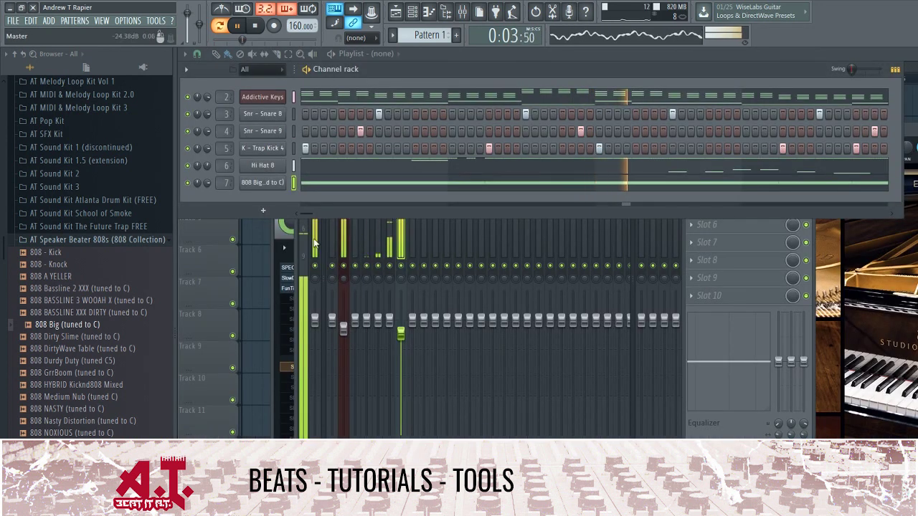
{"action": "left_click", "coordinate": [263, 182]}
{"action": "left_click", "coordinate": [299, 204]}
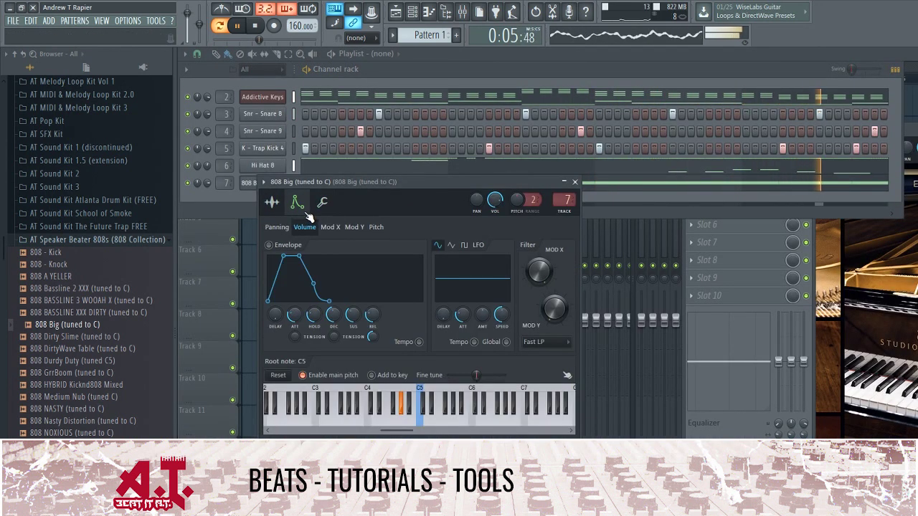
{"action": "key", "text": "space"}
{"action": "left_click", "coordinate": [268, 245]}
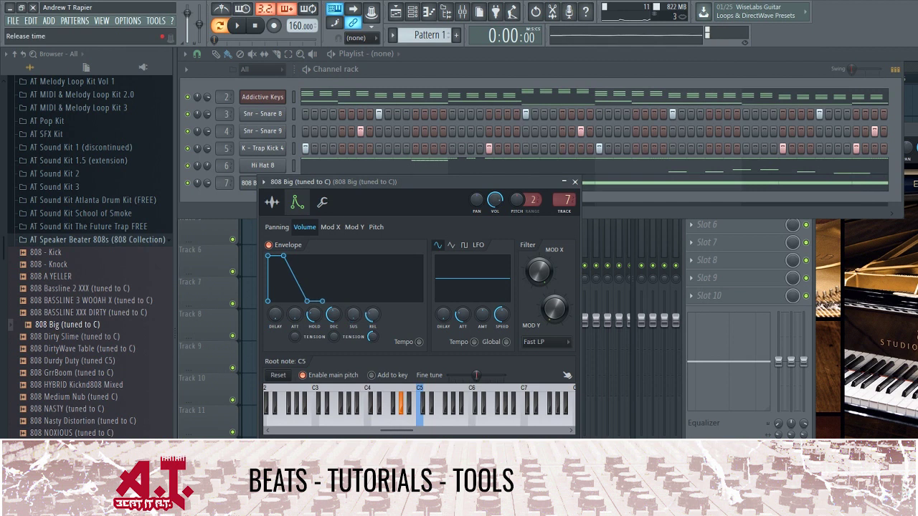
{"action": "left_click", "coordinate": [574, 182]}
Add a four-step B5 note at 1:13 in the 808 Big piano roll and open its note properties to make it a slide
{"action": "key", "text": "F7"}
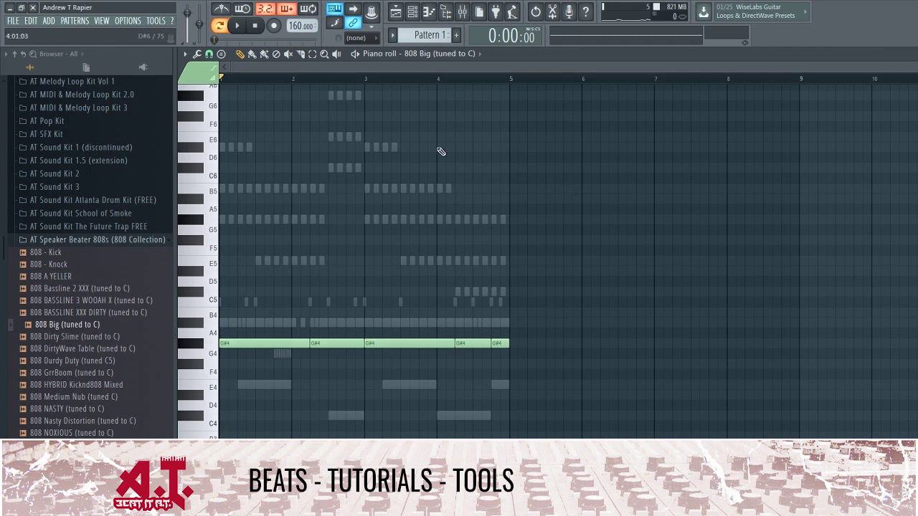
{"action": "scroll", "coordinate": [441, 151], "scroll_direction": "up", "scroll_amount": 5}
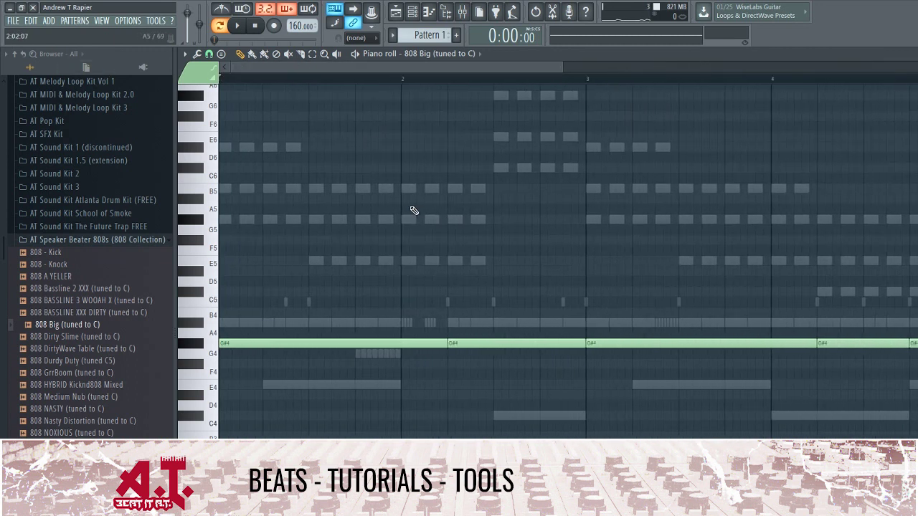
{"action": "left_click", "coordinate": [358, 189]}
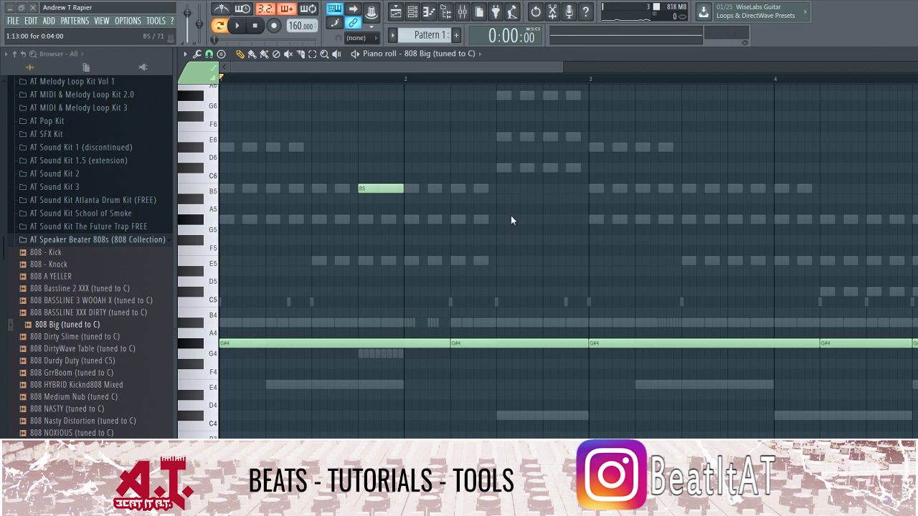
{"action": "double_click", "coordinate": [380, 188]}
{"action": "left_click_drag", "start_coordinate": [757, 264], "coordinate": [700, 185]}
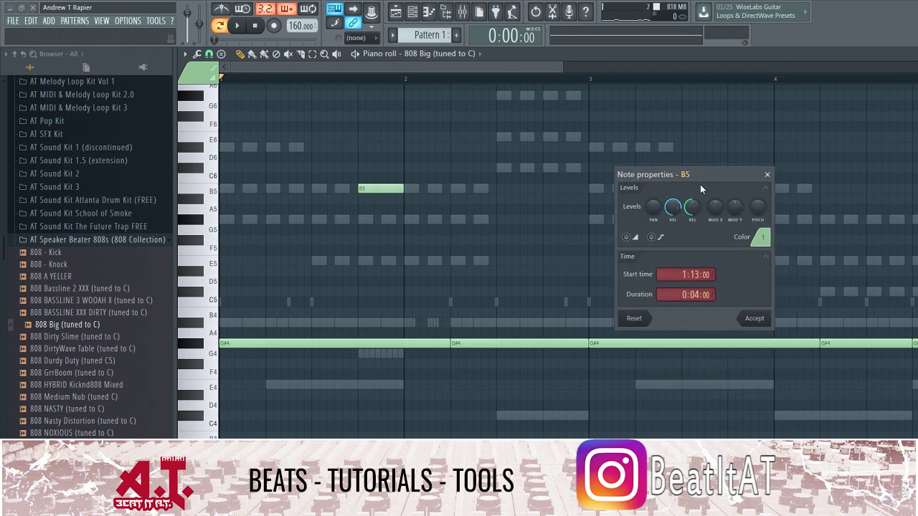
{"action": "left_click", "coordinate": [753, 319]}
Add a short E4 slide note at the start of bar 2 and audition the 808 slides
{"action": "left_click", "coordinate": [395, 188]}
{"action": "left_click_drag", "start_coordinate": [404, 335], "coordinate": [419, 388]}
{"action": "key", "text": "space"}
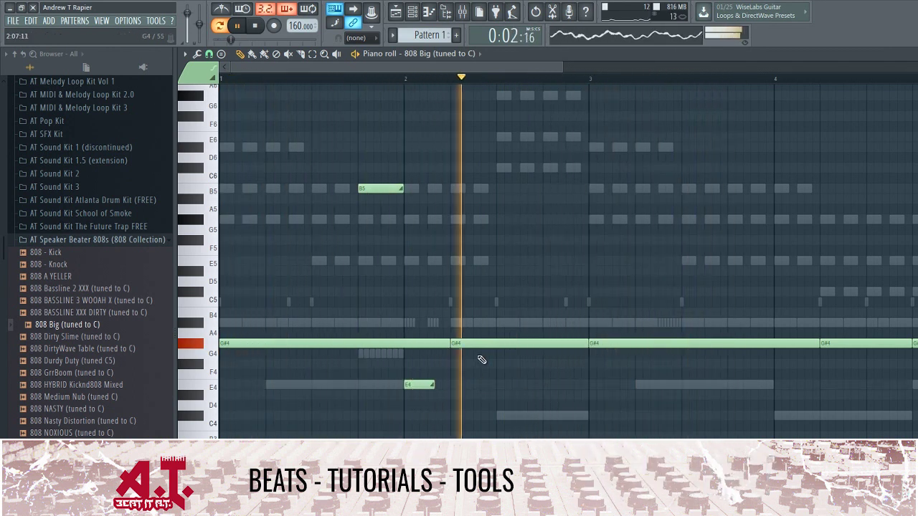
{"action": "key", "text": "space"}
{"action": "key", "text": "space"}
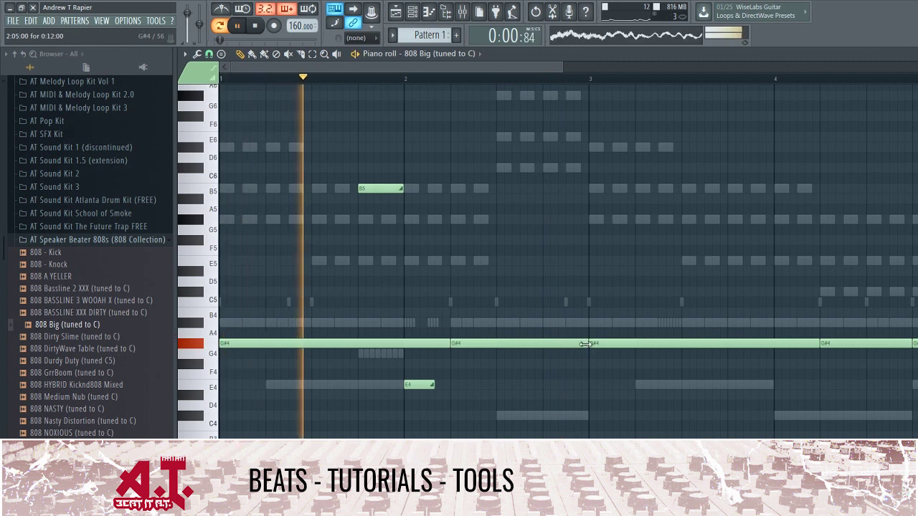
Shorten the bar 2 G#4 note to end at 2:13, fill the gap with two short B5 notes and play the pattern
{"action": "left_click_drag", "start_coordinate": [589, 351], "coordinate": [538, 357]}
{"action": "key", "text": "space"}
{"action": "left_click", "coordinate": [547, 167]}
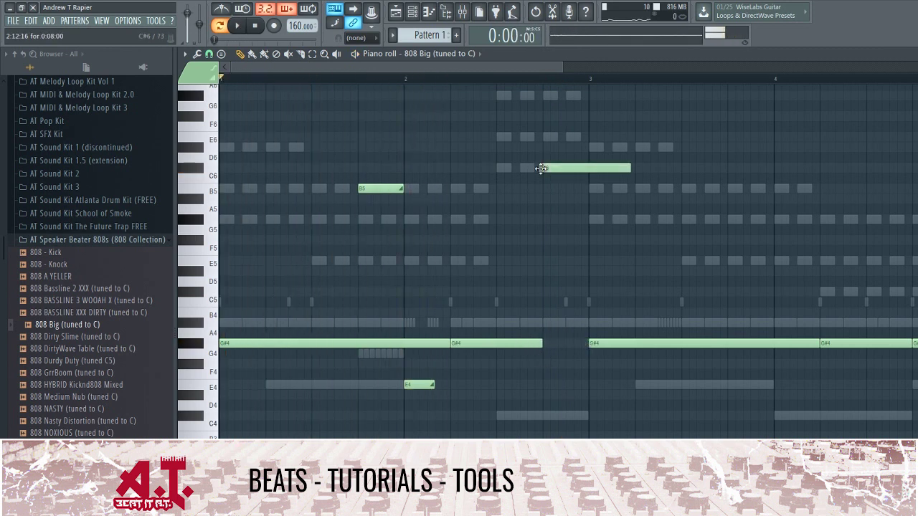
{"action": "left_click_drag", "start_coordinate": [592, 173], "coordinate": [566, 190]}
{"action": "key", "text": "space"}
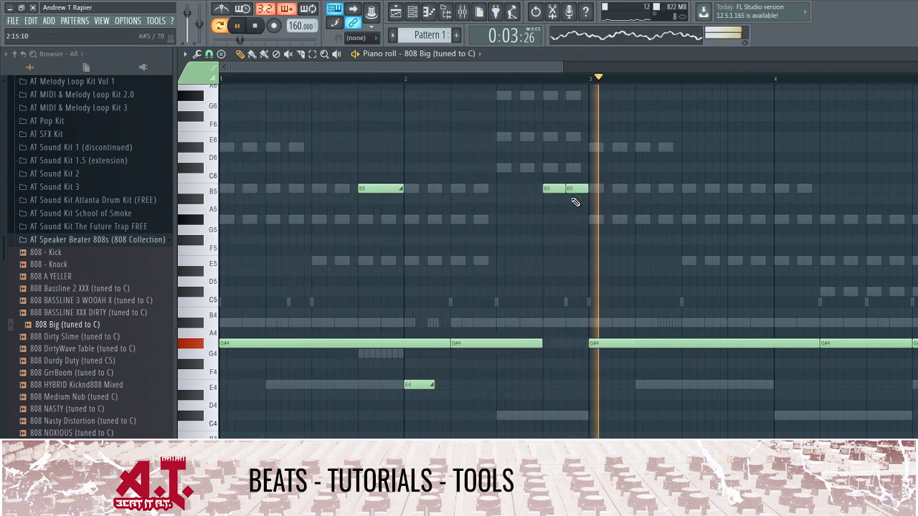
Move the second short B5 note before bar 3 down to E5 and play the 808 line again
{"action": "left_click", "coordinate": [564, 238]}
{"action": "key", "text": "space"}
{"action": "left_click_drag", "start_coordinate": [563, 238], "coordinate": [563, 261]}
{"action": "key", "text": "space"}
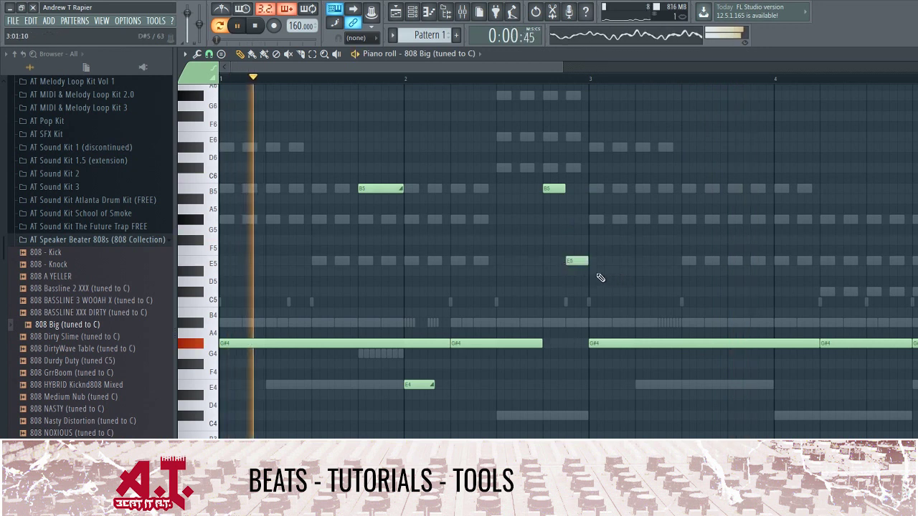
{"action": "scroll", "coordinate": [596, 305], "scroll_direction": "down", "scroll_amount": 5}
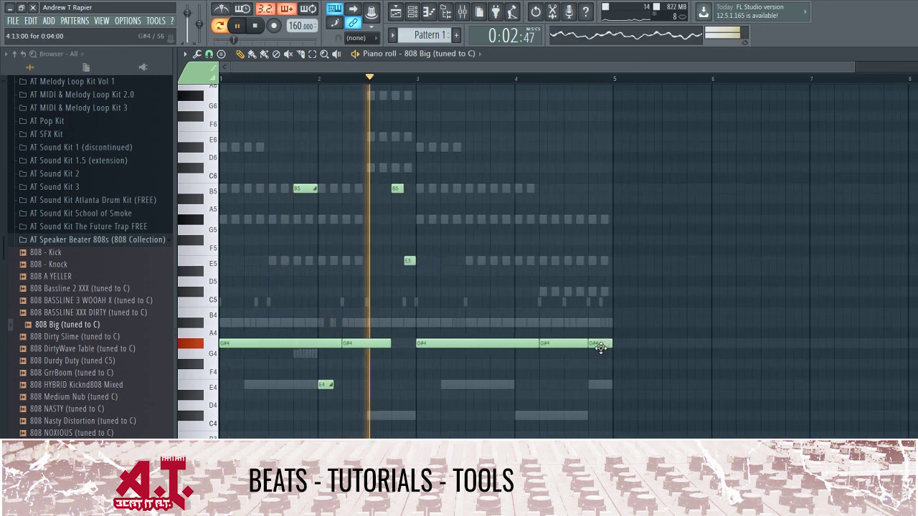
Raise the last G#4 note of bar 4 one octave to G#5 in the 808 Big piano roll and audition the line
{"action": "left_click", "coordinate": [601, 347]}
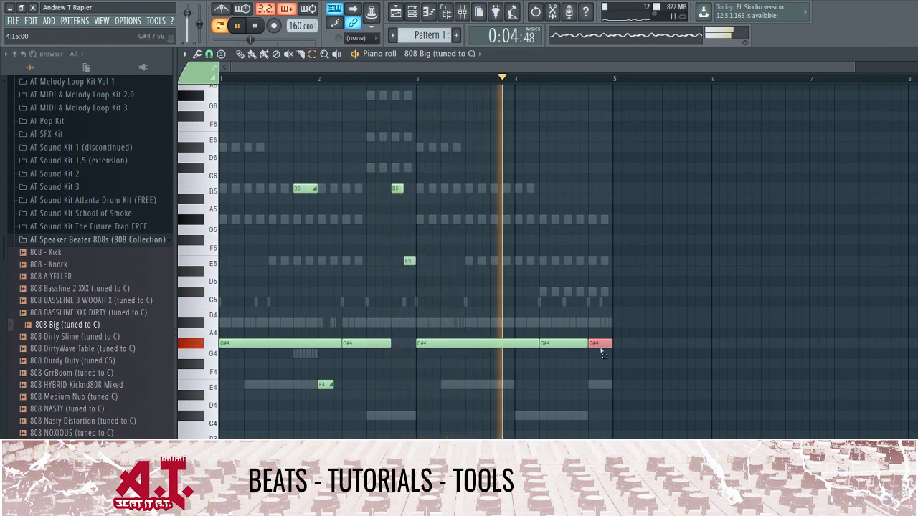
{"action": "key", "text": "F7"}
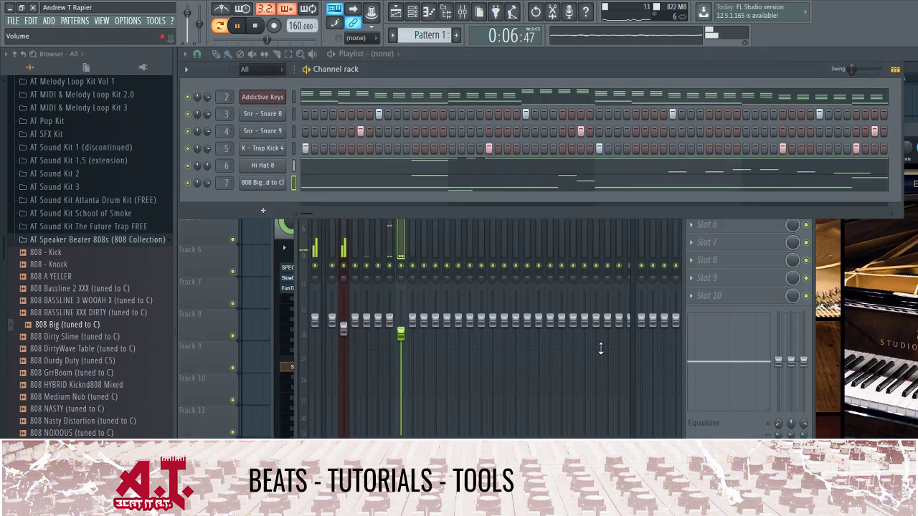
{"action": "left_click", "coordinate": [571, 189]}
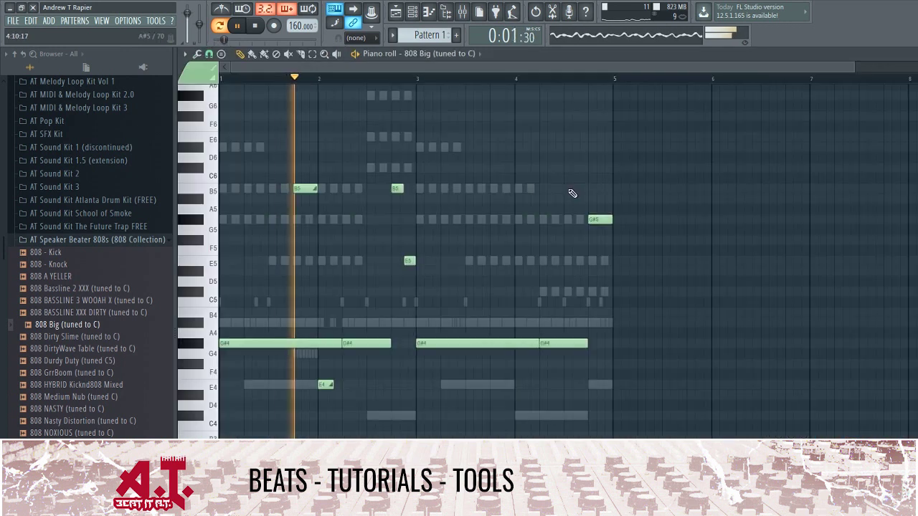
{"action": "scroll", "coordinate": [572, 194], "scroll_direction": "up", "scroll_amount": 5, "text": "ctrl"}
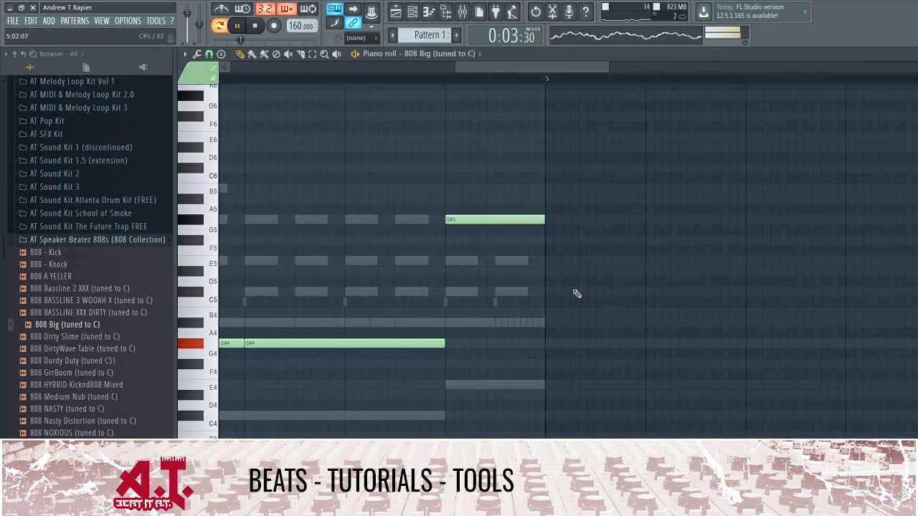
{"action": "scroll", "coordinate": [632, 287], "scroll_direction": "down", "scroll_amount": 5, "text": "ctrl"}
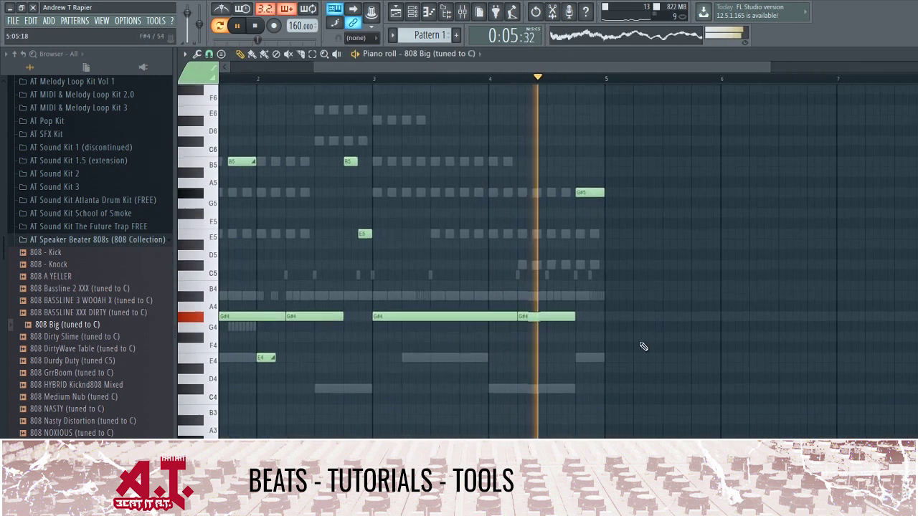
{"action": "key", "text": "space"}
Delete the stray Hi Hat 8 notes around bars 7 and 8 in its piano roll and play the pattern
{"action": "scroll", "coordinate": [717, 316], "scroll_direction": "down", "scroll_amount": 4}
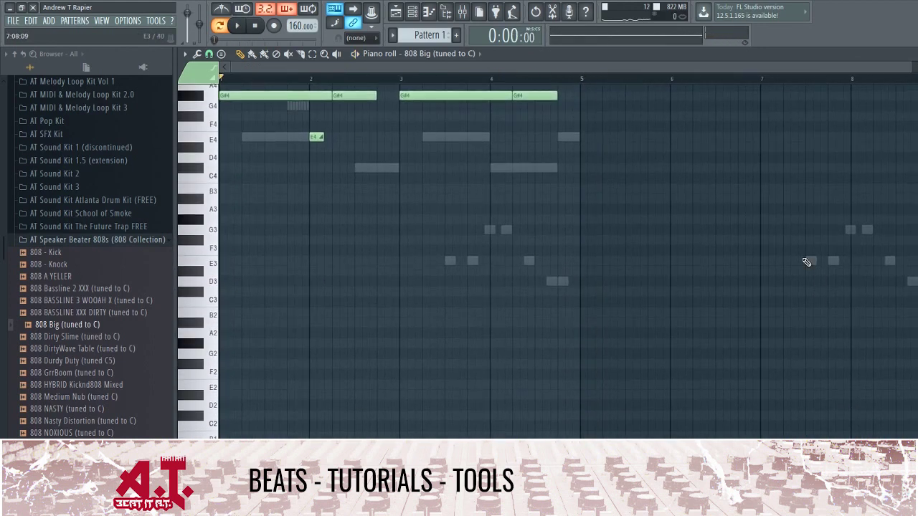
{"action": "key", "text": "Up"}
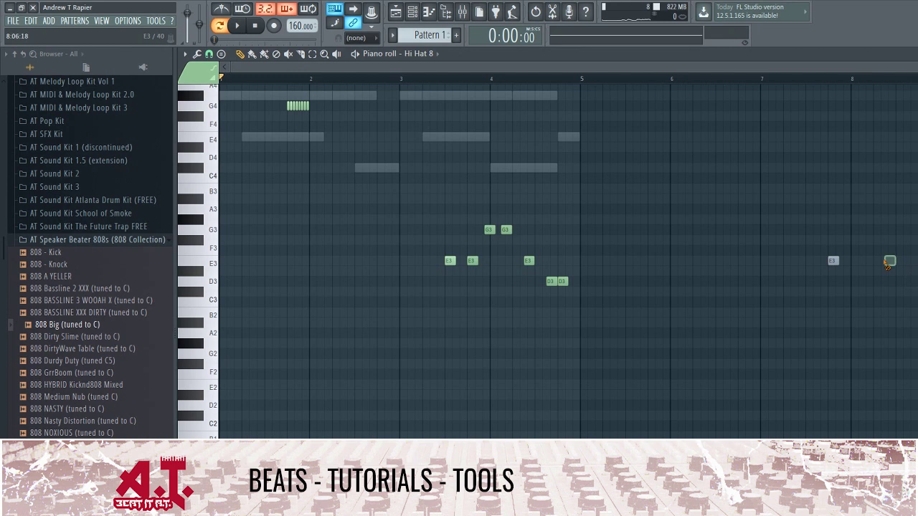
{"action": "key", "text": "space"}
{"action": "key", "text": "F7"}
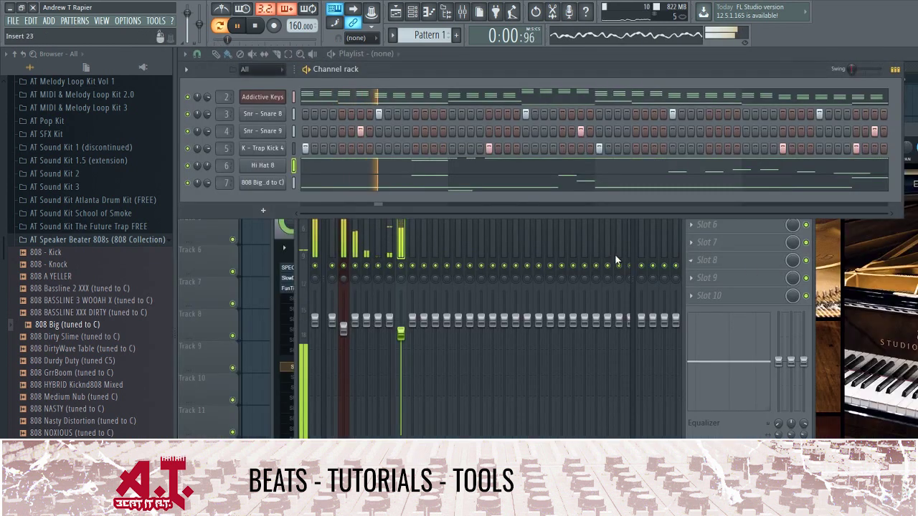
Lower the Addictive Keys mixer track to -3.0 dB while the pattern plays
{"action": "left_click", "coordinate": [501, 273]}
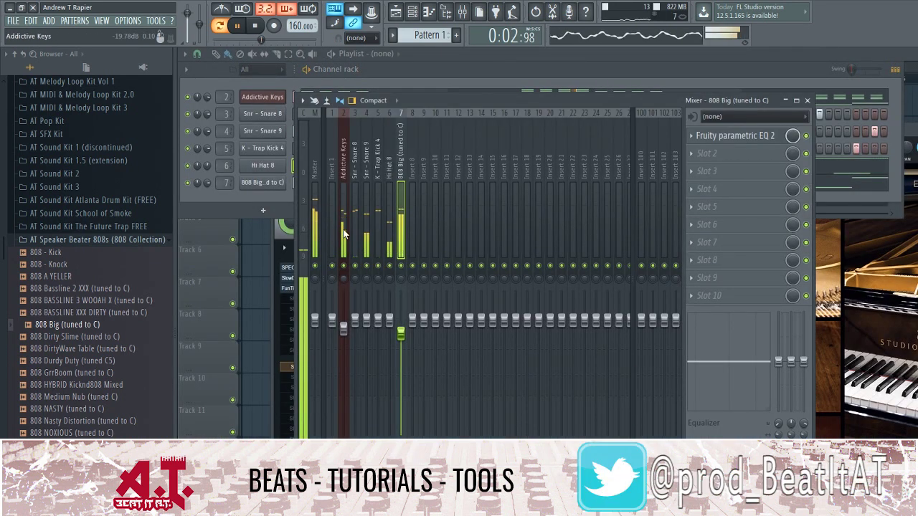
{"action": "left_click", "coordinate": [343, 326]}
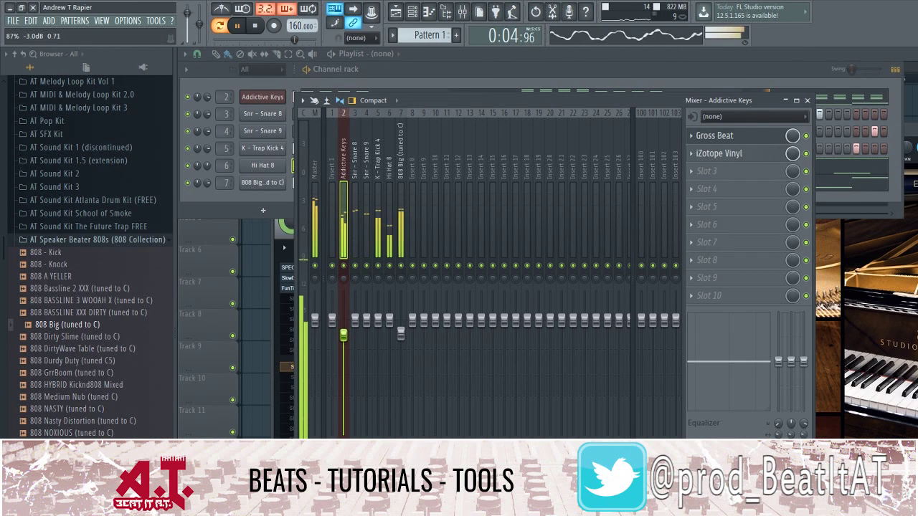
{"action": "left_click", "coordinate": [253, 198]}
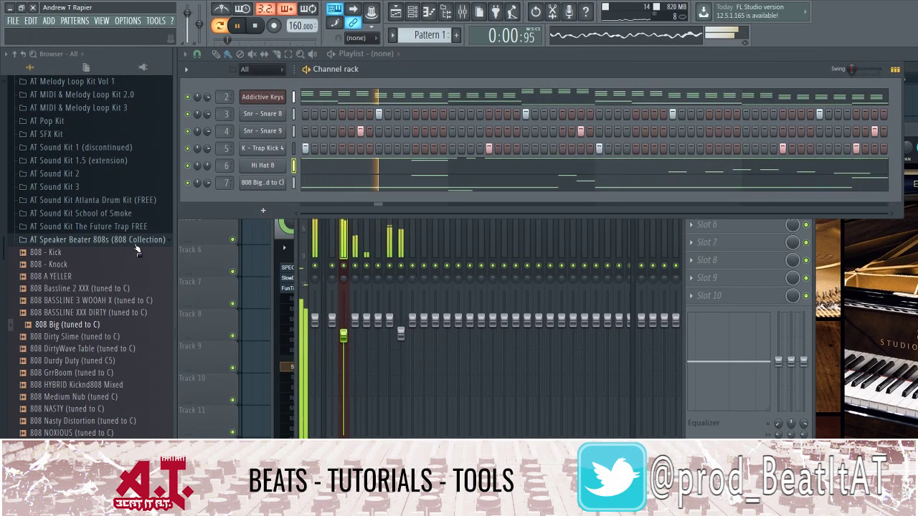
Collapse the AT Speaker Beater 808s folder in the browser, check the mixer levels and restart pattern playback
{"action": "left_click", "coordinate": [93, 240]}
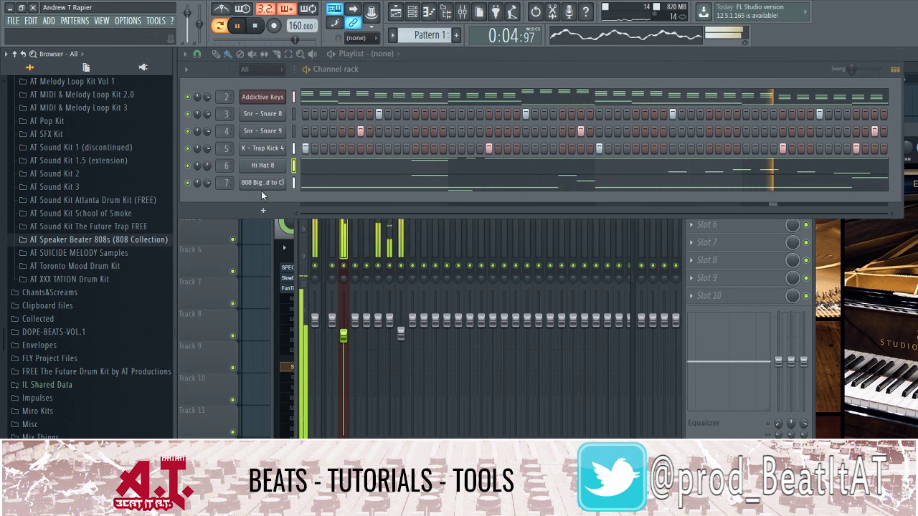
{"action": "left_click", "coordinate": [294, 237]}
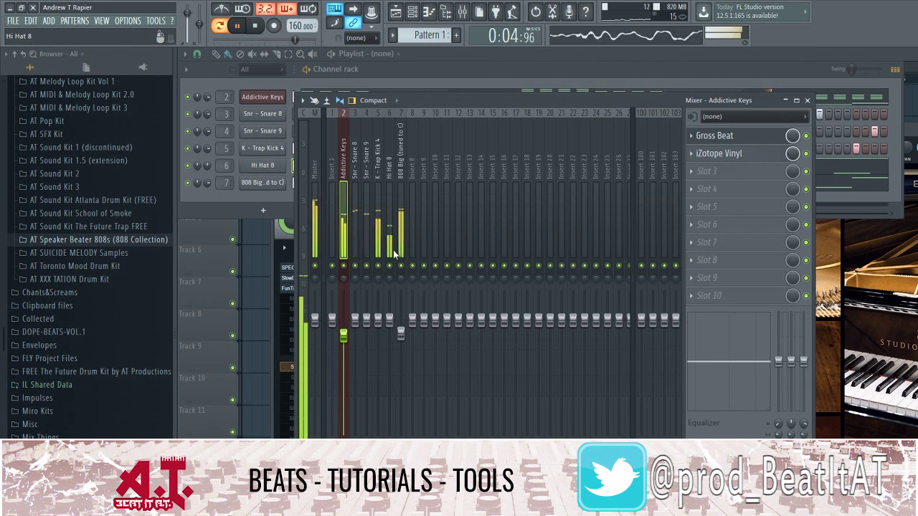
{"action": "key", "text": "space"}
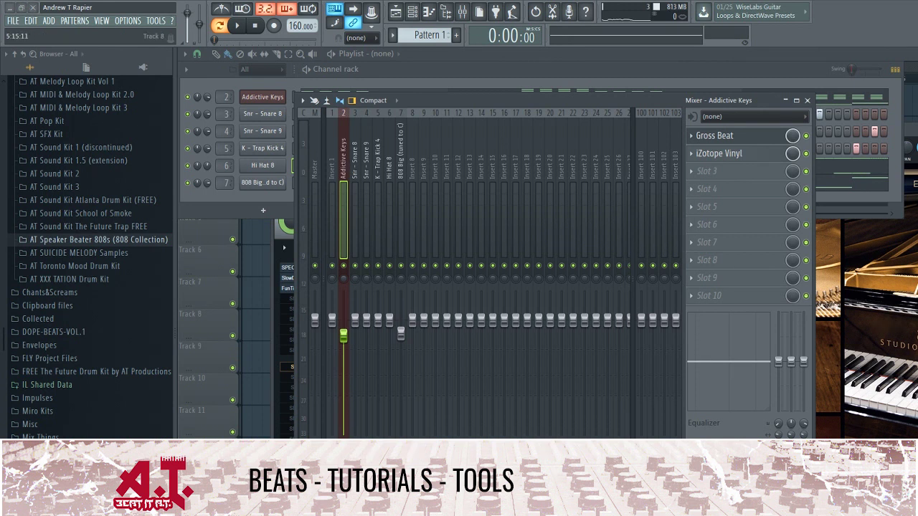
{"action": "left_click", "coordinate": [395, 81]}
{"action": "key", "text": "space"}
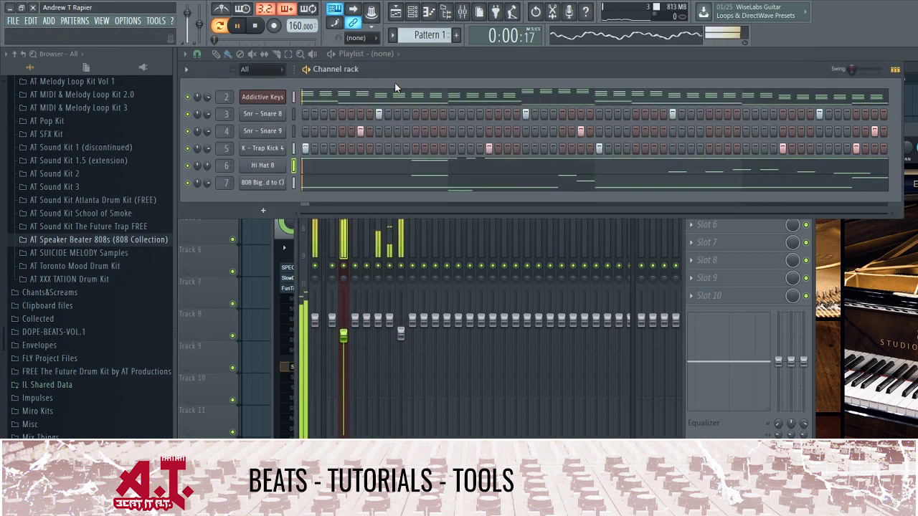